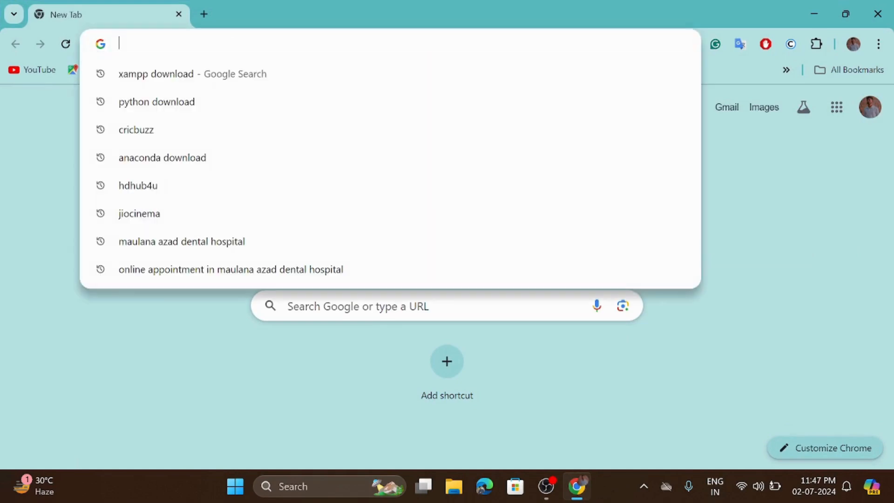
# Search the web for "xampp download", open the Apache Friends download page and examine the Windows versions, highlighting 8.0.30 / PHP 8.0.30.
pyautogui.write('xampp')
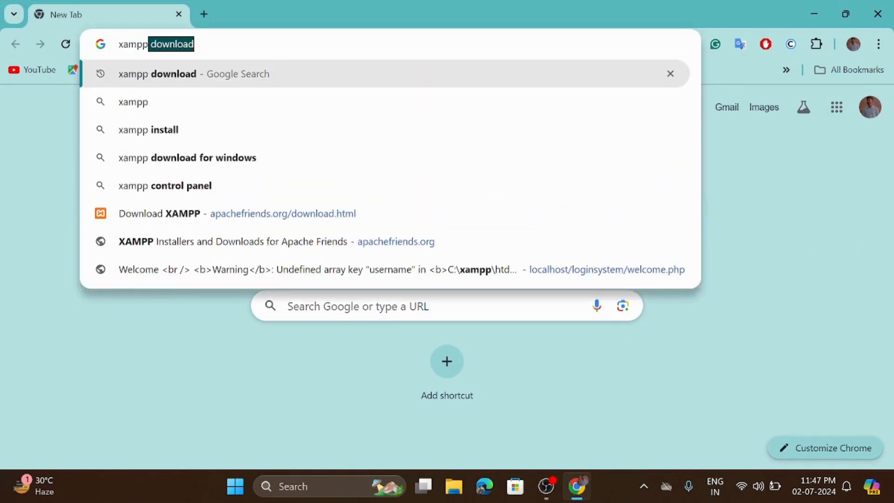
pyautogui.press('Return')
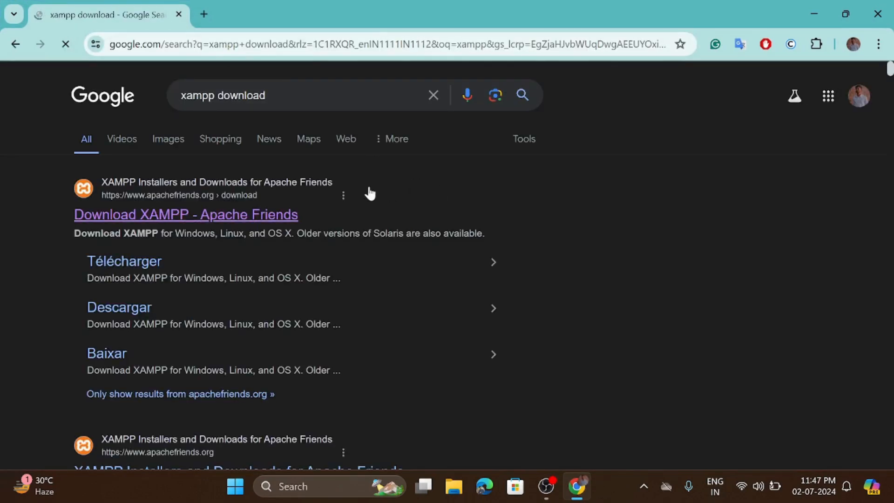
pyautogui.click(199, 216)
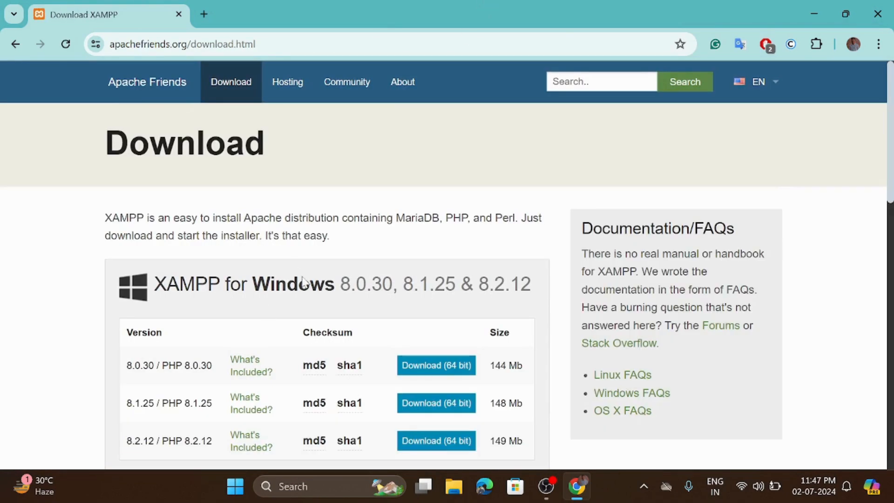
pyautogui.scroll(-2, 307, 225)
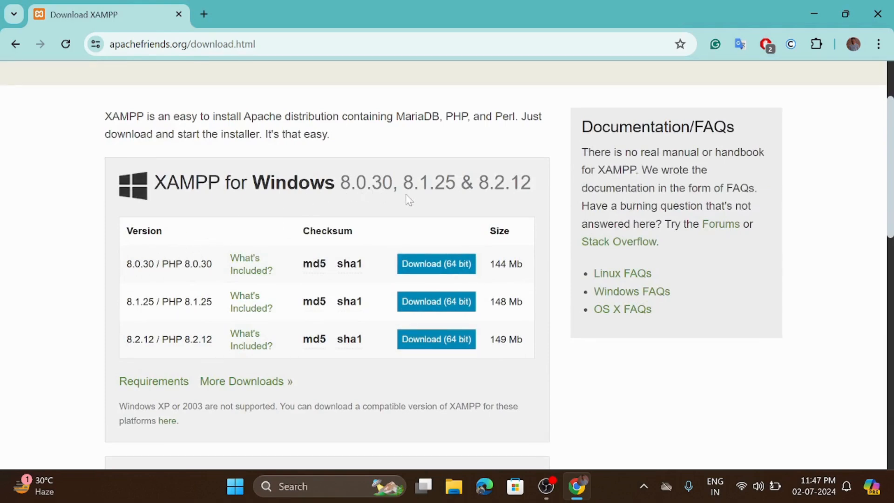
pyautogui.moveTo(127, 266); pyautogui.dragTo(209, 266)
pyautogui.click(207, 266)
# Launch xampp-windows-x64-8.1.12-0-VS16-installer from the personal data folder on the Desktop and acknowledge the User Account Control warning.
pyautogui.click(454, 486)
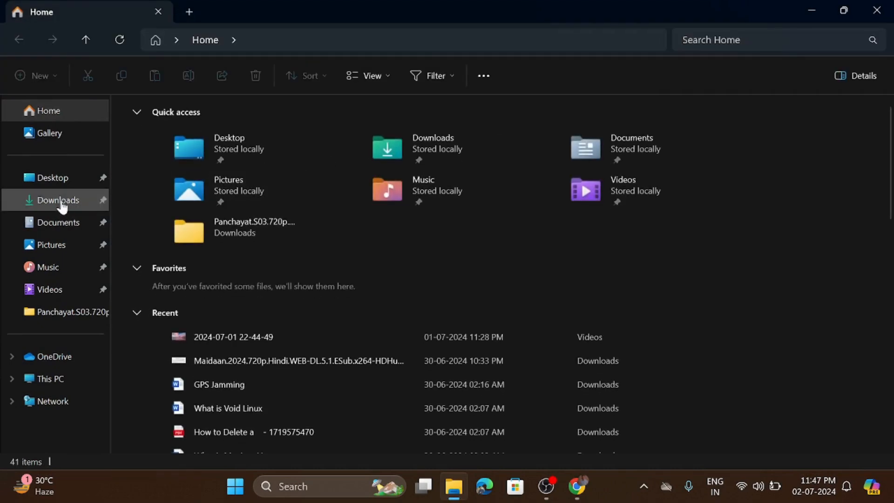
pyautogui.click(52, 200)
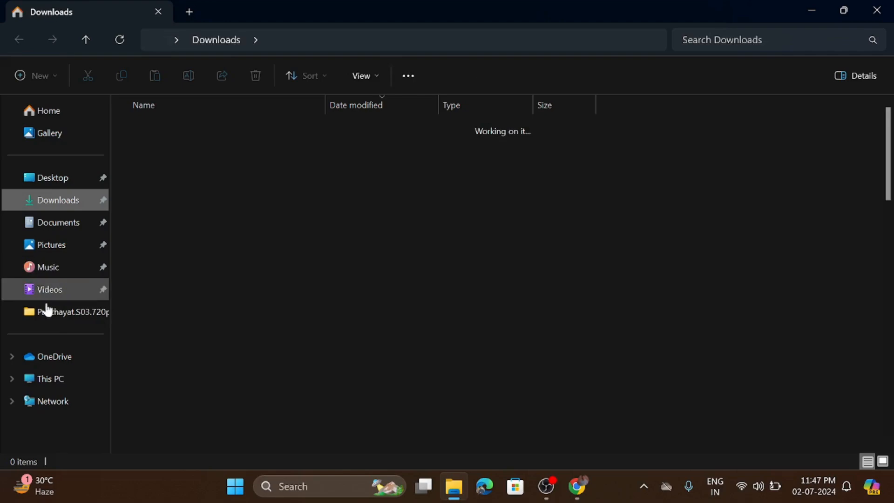
pyautogui.click(51, 178)
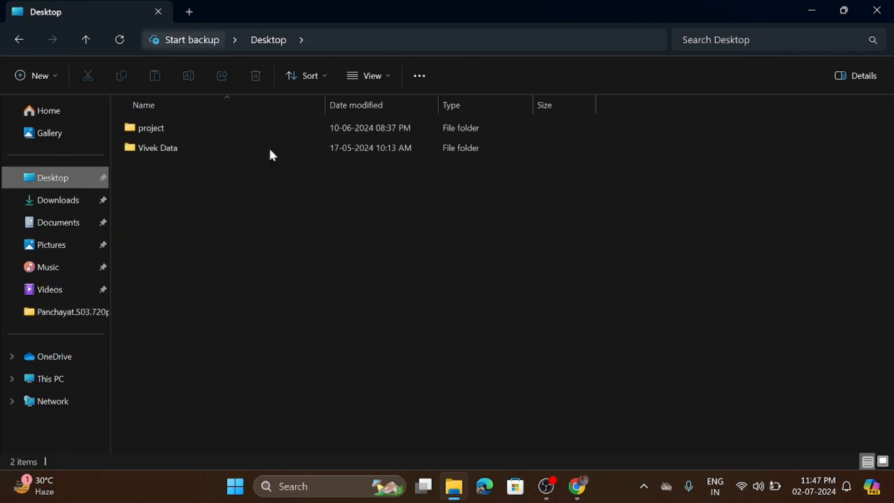
pyautogui.doubleClick(200, 150)
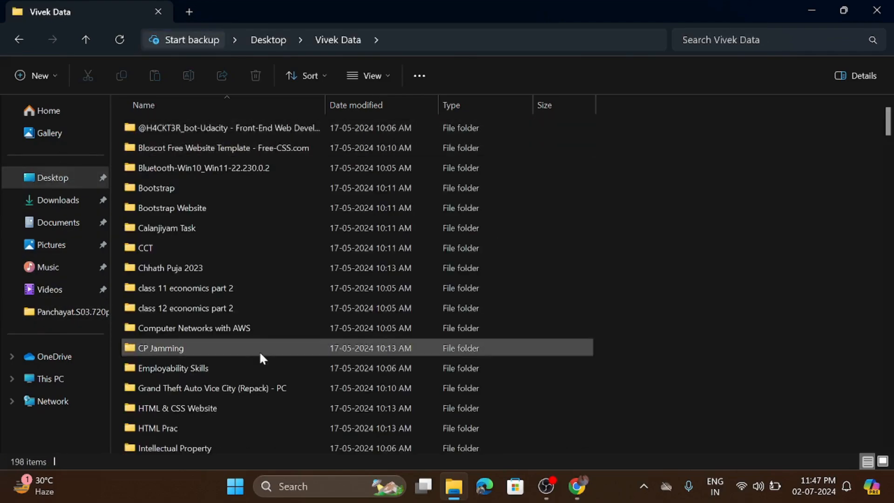
pyautogui.scroll(-10, 259, 350)
pyautogui.scroll(-20, 259, 350)
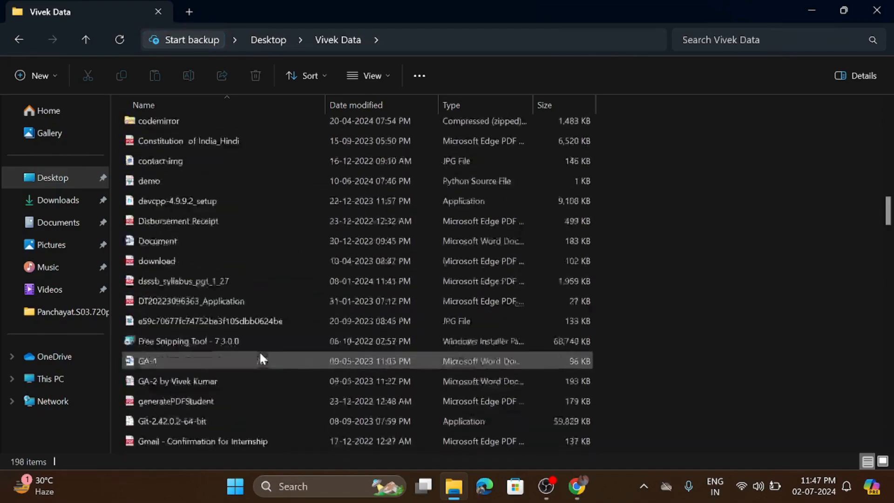
pyautogui.scroll(-15, 259, 351)
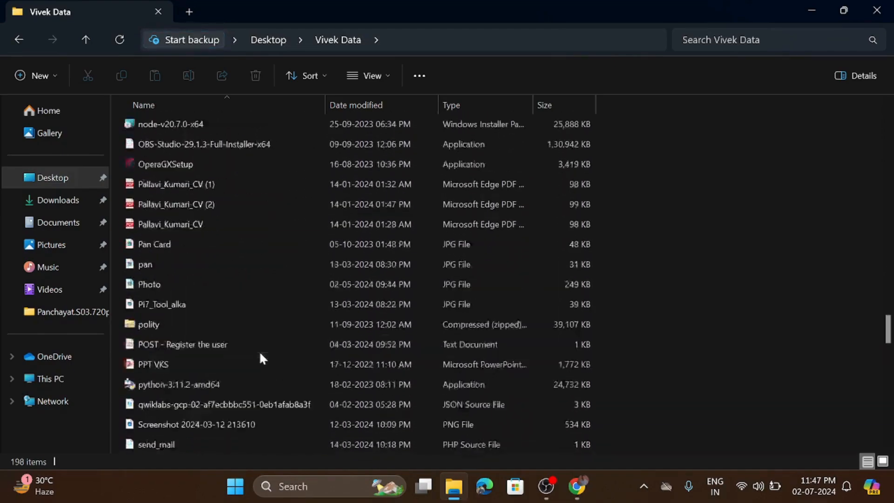
pyautogui.scroll(-11, 259, 351)
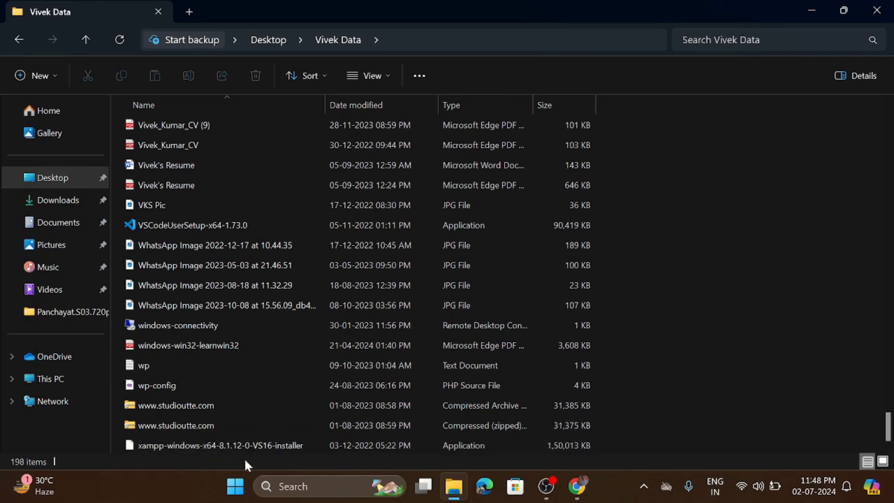
pyautogui.doubleClick(266, 443)
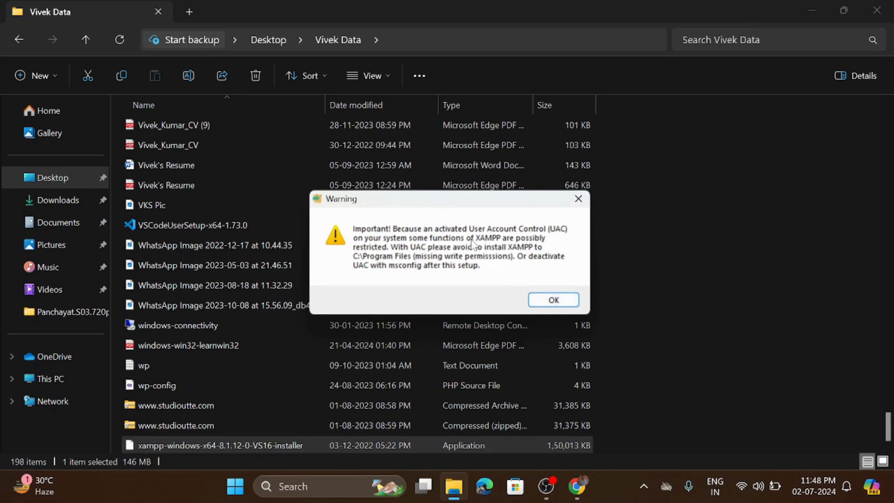
pyautogui.click(554, 301)
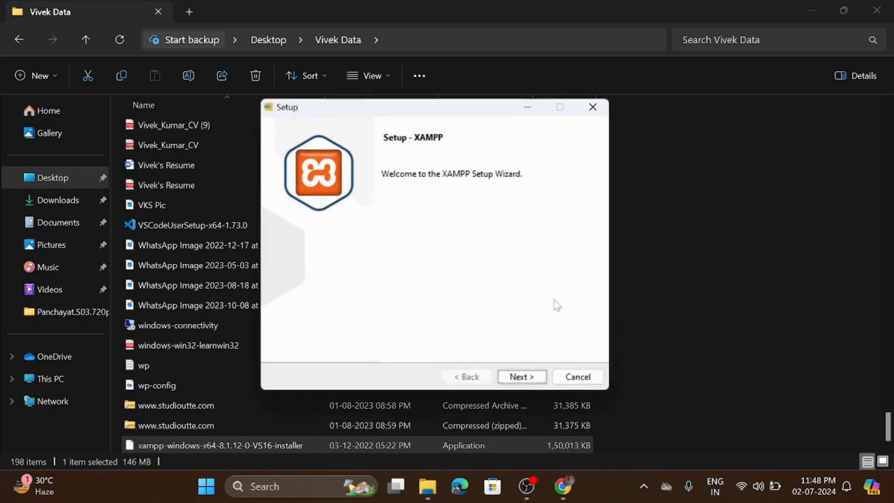
# Install XAMPP with the default components in C:\xampp, English as the language, and the Control Panel set to start on finishing.
pyautogui.click(521, 379)
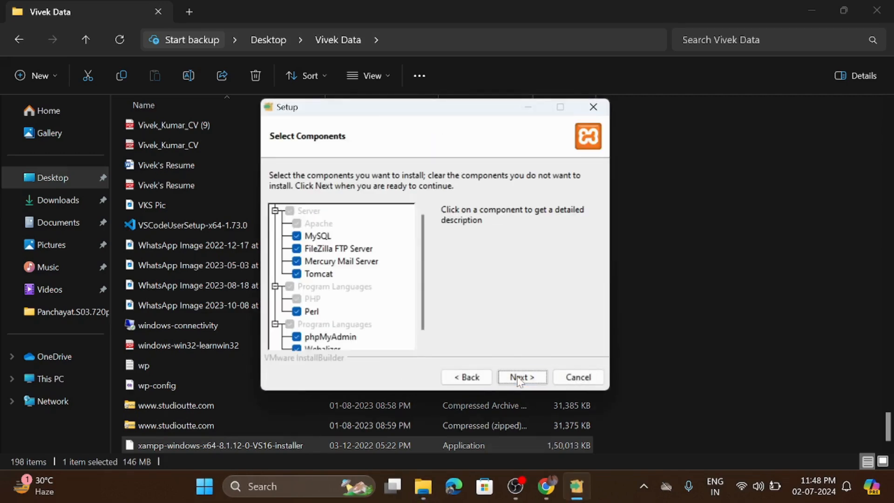
pyautogui.click(521, 379)
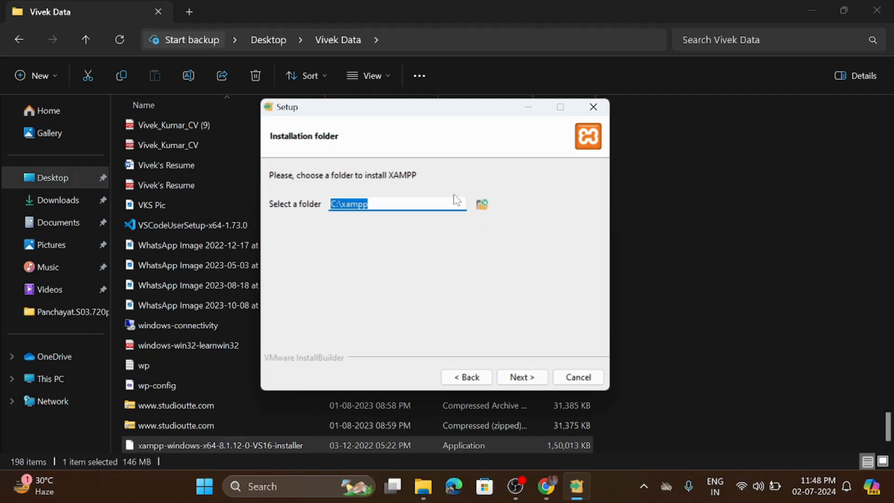
pyautogui.click(522, 378)
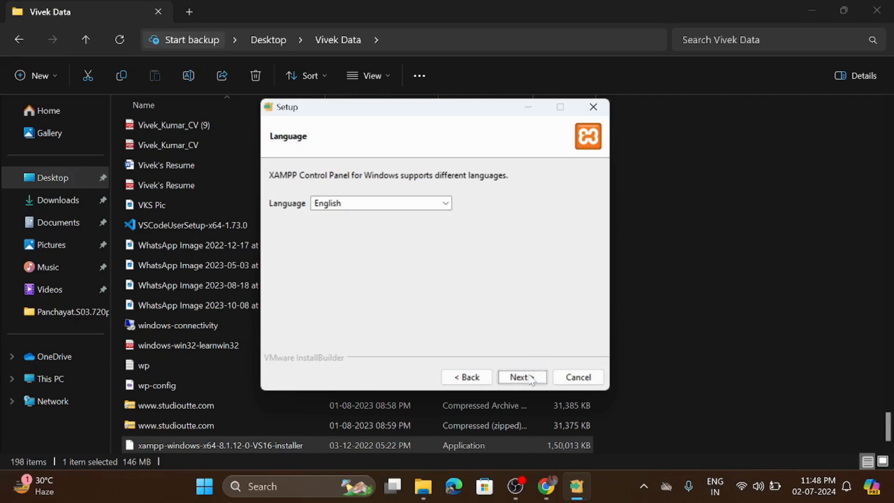
pyautogui.click(526, 377)
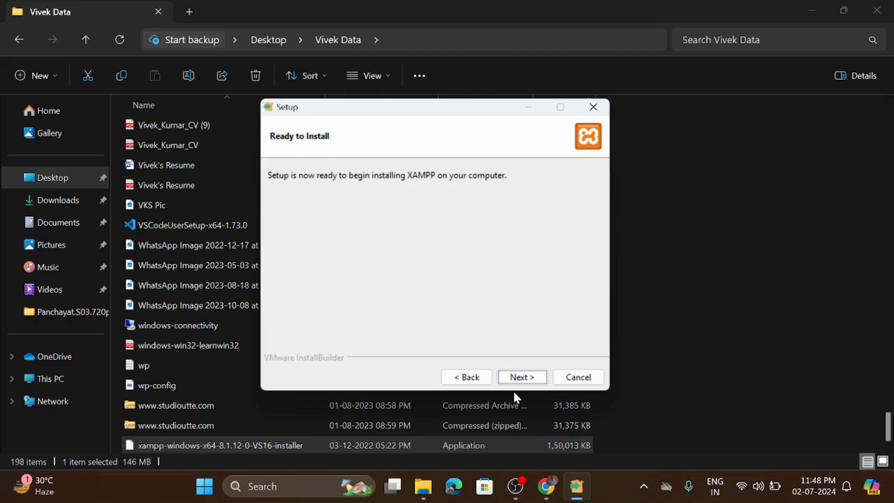
pyautogui.click(526, 381)
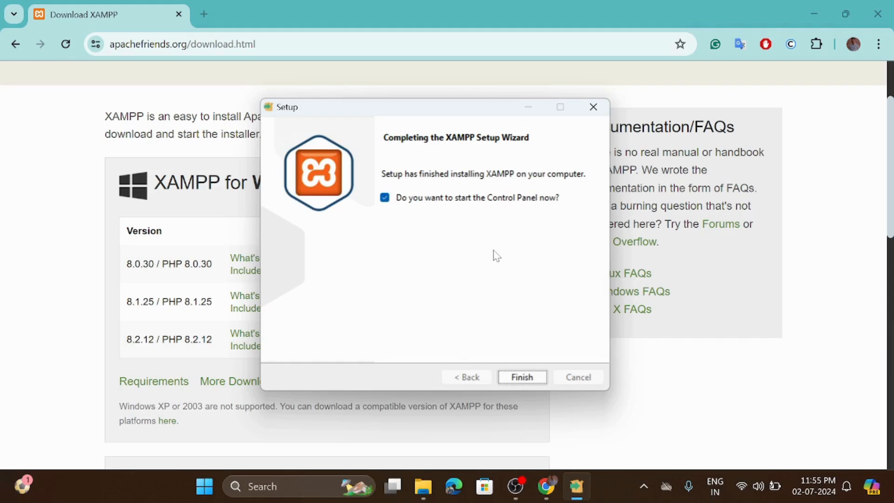
pyautogui.click(523, 381)
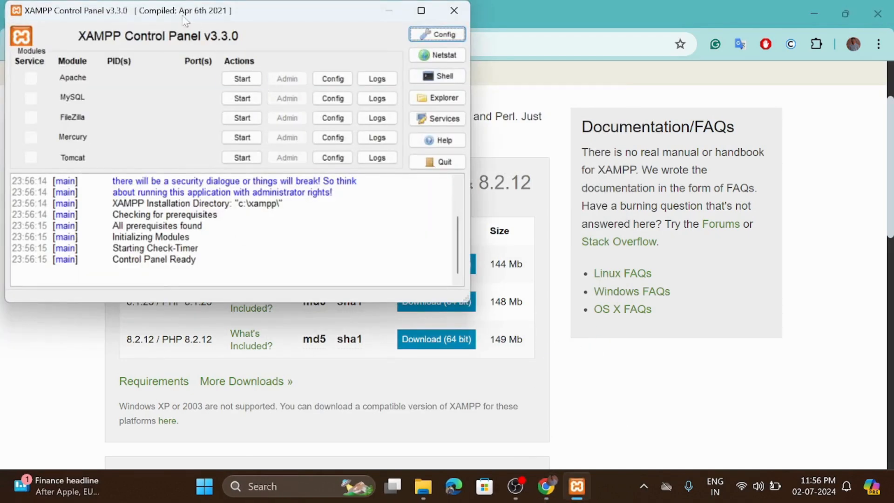
# Start the Apache and MySQL modules in the XAMPP Control Panel and allow mysqld network access through the firewall.
pyautogui.moveTo(158, 17); pyautogui.dragTo(301, 70)
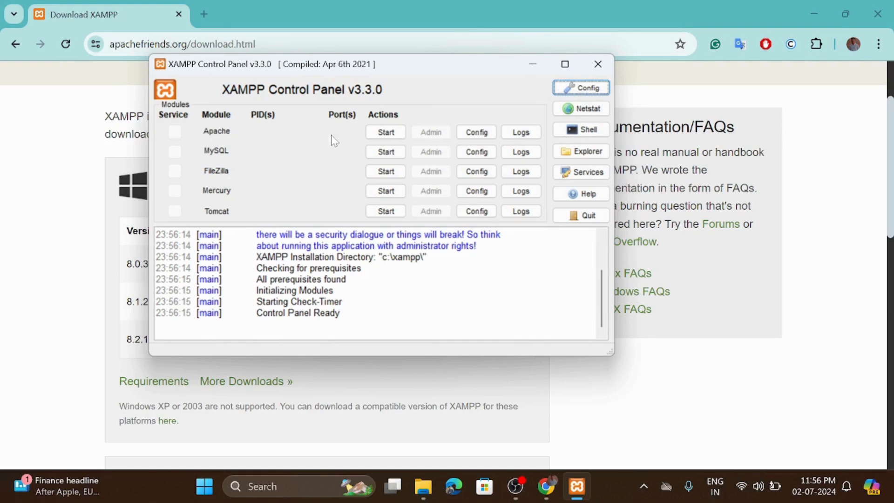
pyautogui.click(387, 134)
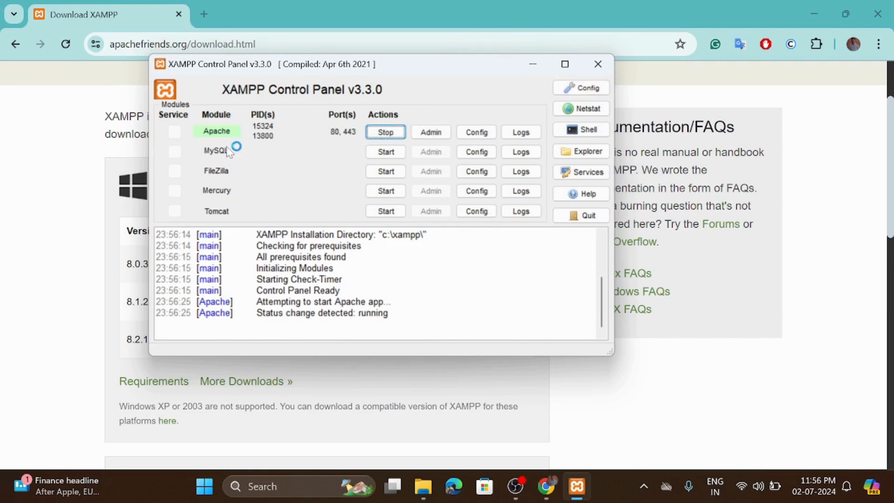
pyautogui.click(386, 154)
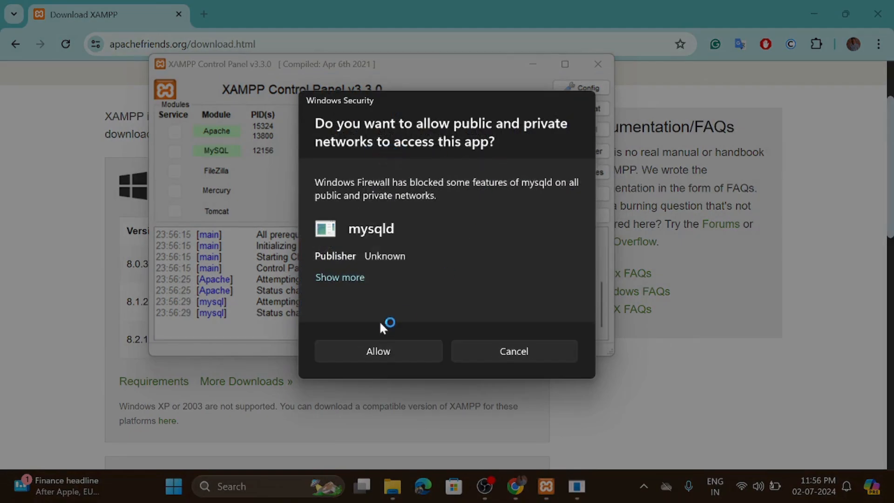
pyautogui.click(386, 352)
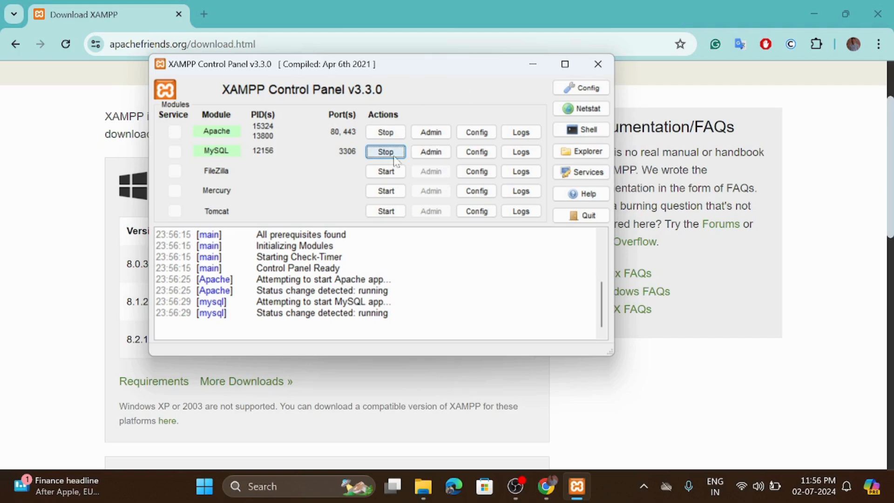
# View Apache's local dashboard page and return to the XAMPP Control Panel.
pyautogui.click(436, 132)
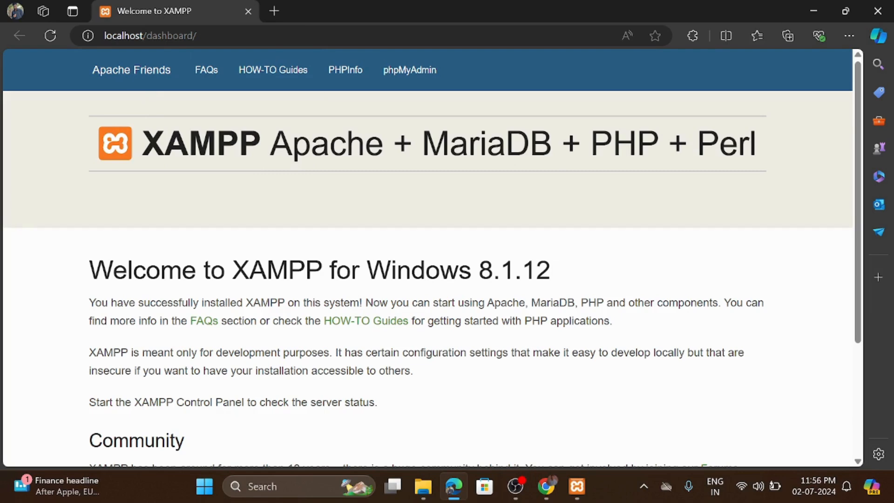
pyautogui.click(547, 494)
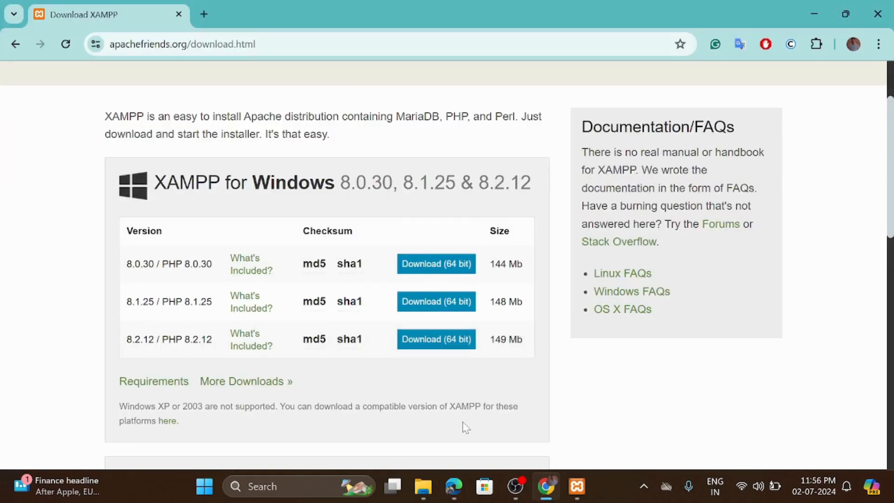
pyautogui.click(573, 494)
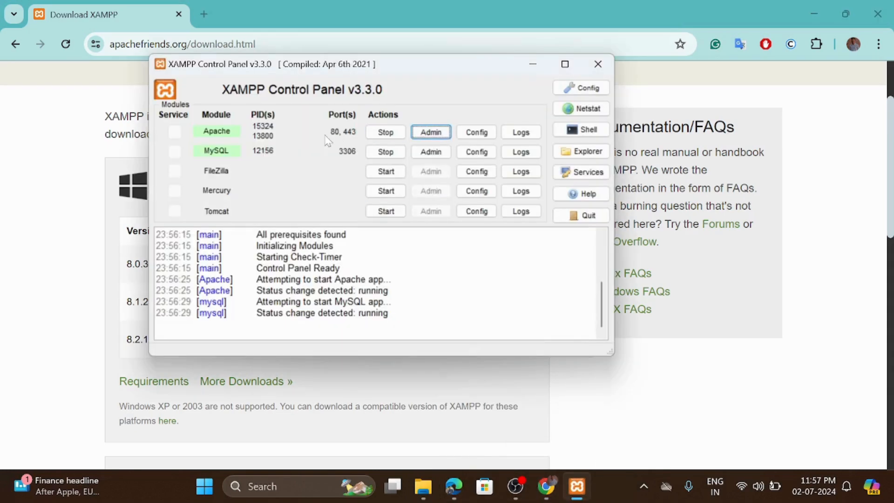
# Open phpMyAdmin through MySQL's admin page and create a database named demo with the utf8mb4_general_ci collation.
pyautogui.click(431, 152)
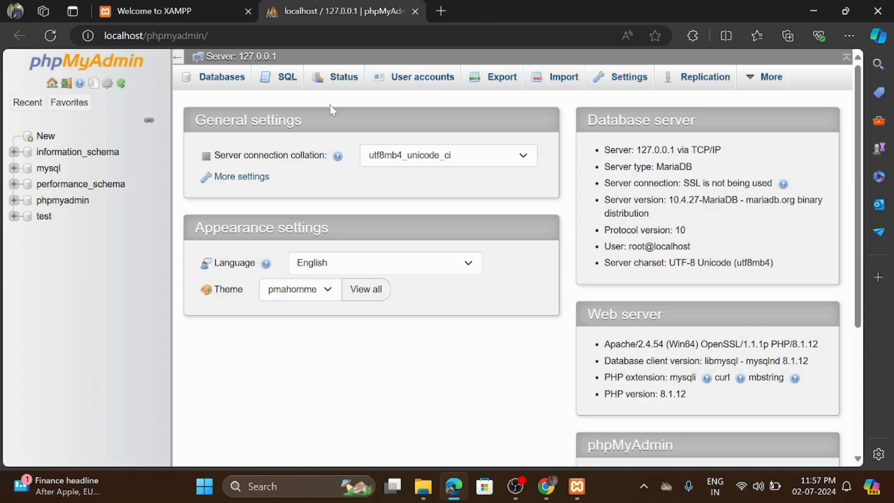
pyautogui.click(43, 137)
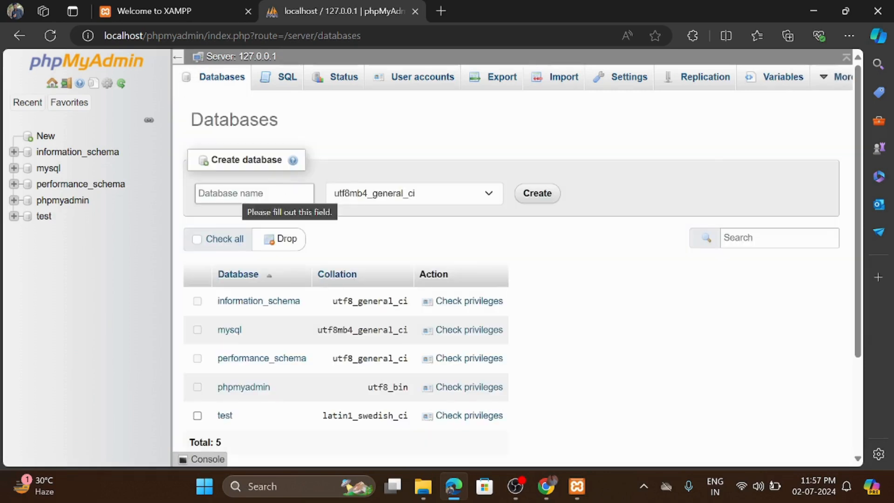
pyautogui.write('demo')
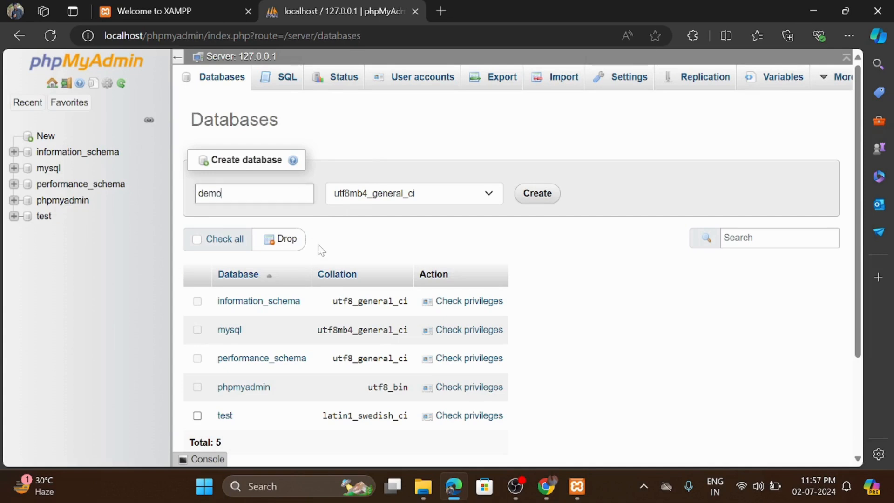
pyautogui.scroll(-1, 318, 244)
pyautogui.click(540, 172)
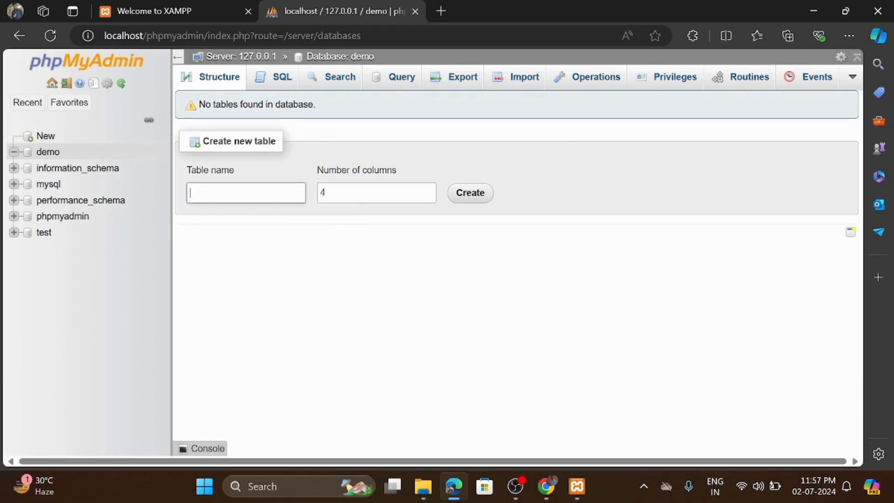
# Start a four-column table named student in the demo database and name its columns id, roll, sid and branch.
pyautogui.write('student')
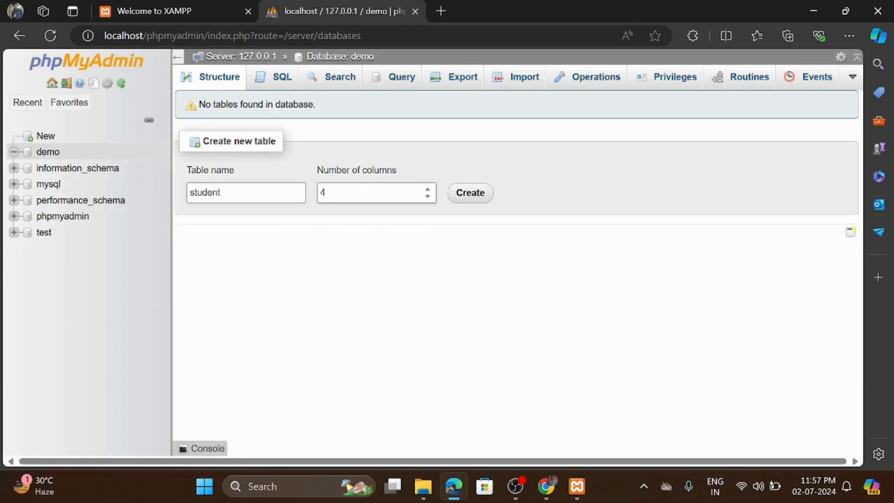
pyautogui.click(480, 192)
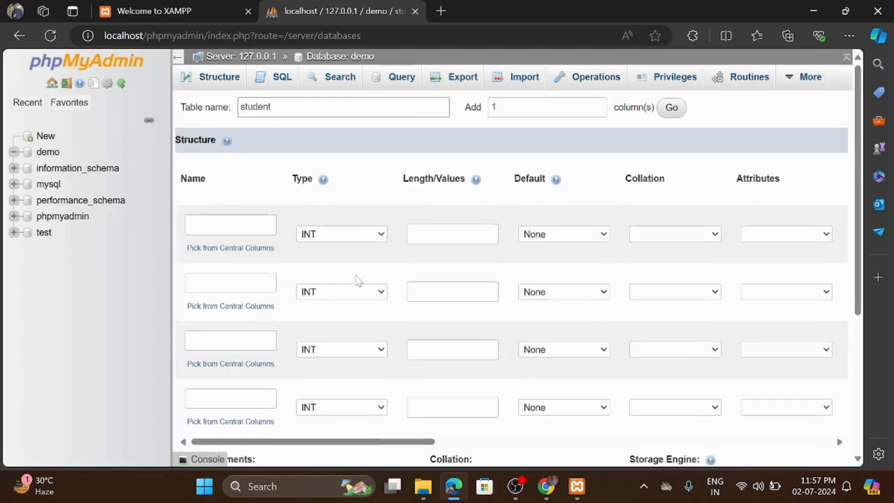
pyautogui.click(224, 218)
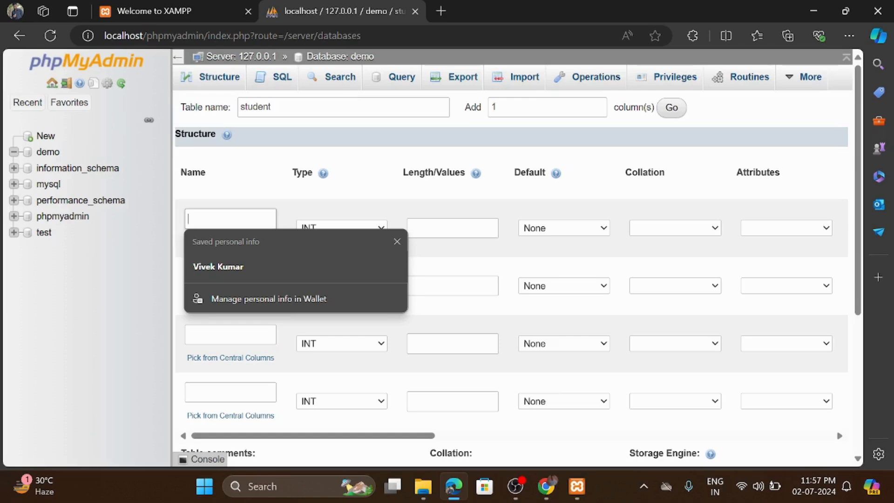
pyautogui.write('id')
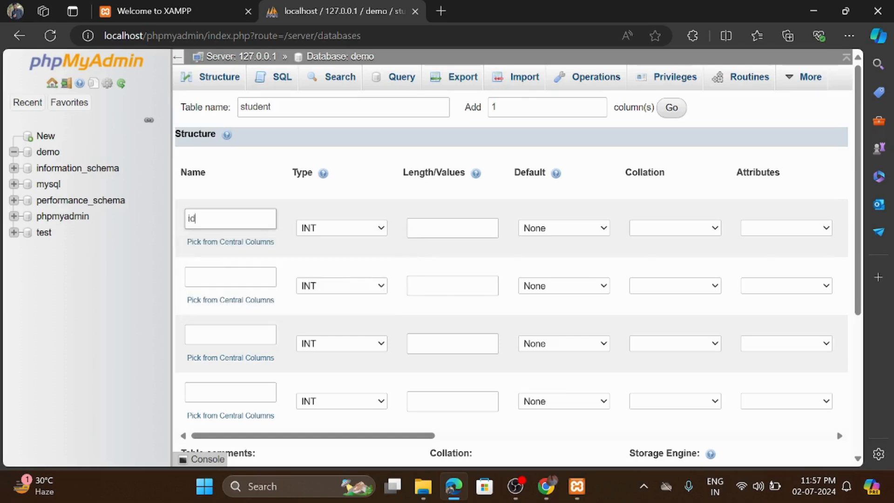
pyautogui.click(228, 277)
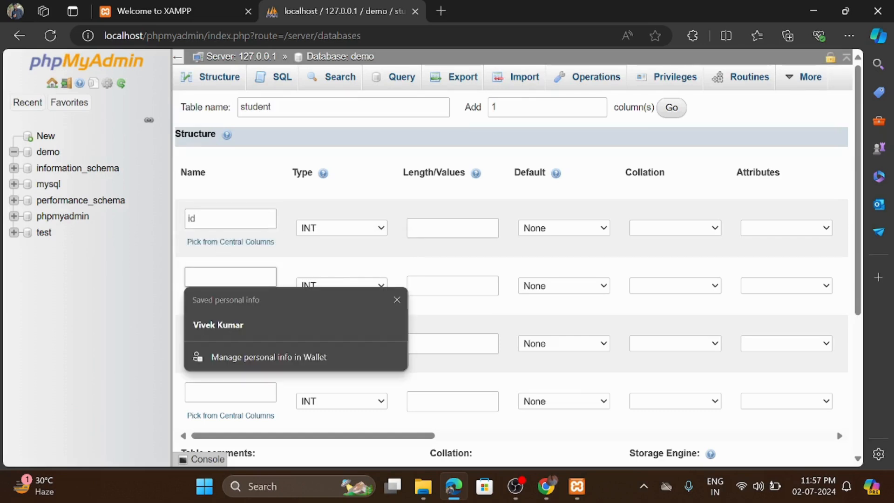
pyautogui.write('roll')
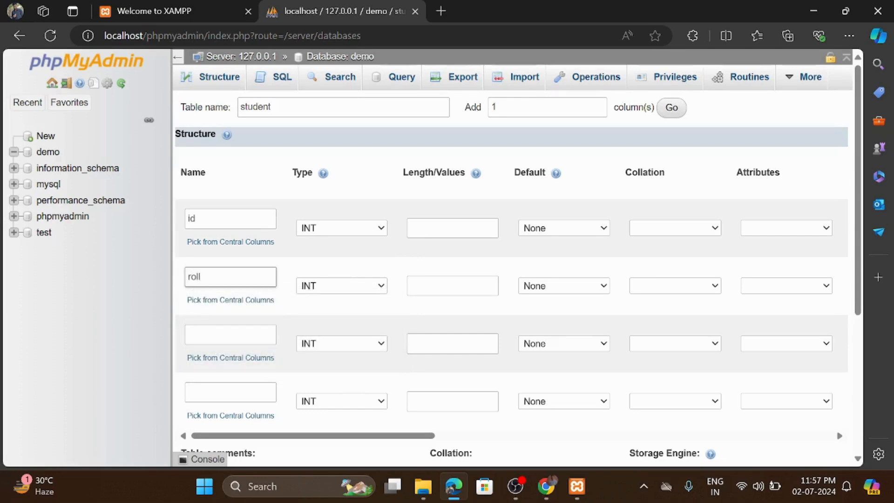
pyautogui.click(205, 334)
pyautogui.write('sid')
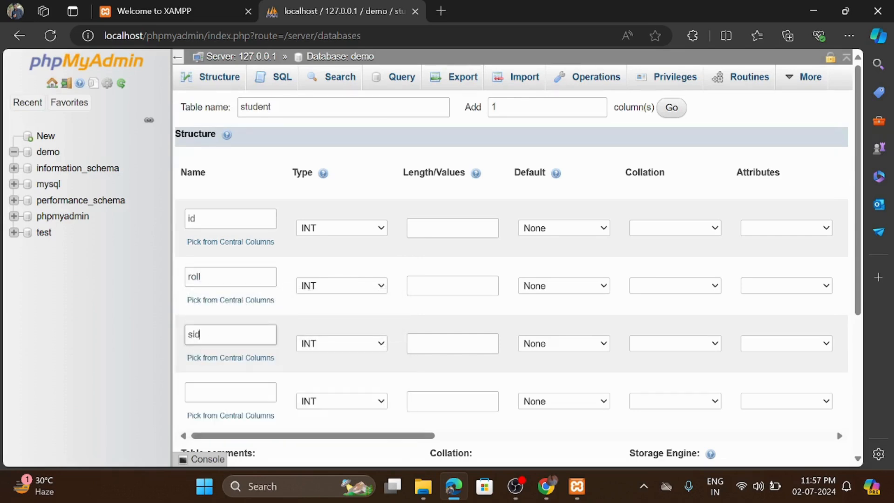
pyautogui.click(223, 392)
pyautogui.write('br')
pyautogui.write('am')
pyautogui.press('BackSpace')
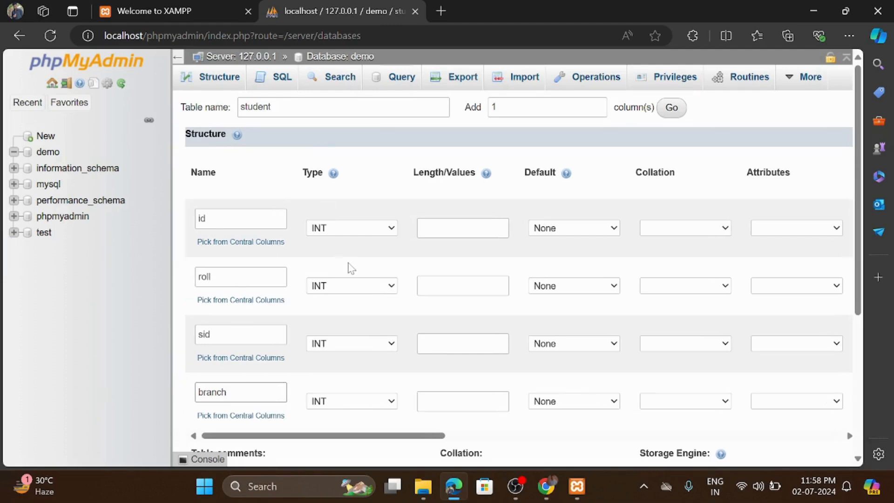
# Look over the remaining column options and table settings in the student table's structure form.
pyautogui.hscroll(5, 609, 267)
pyautogui.hscroll(4, 609, 266)
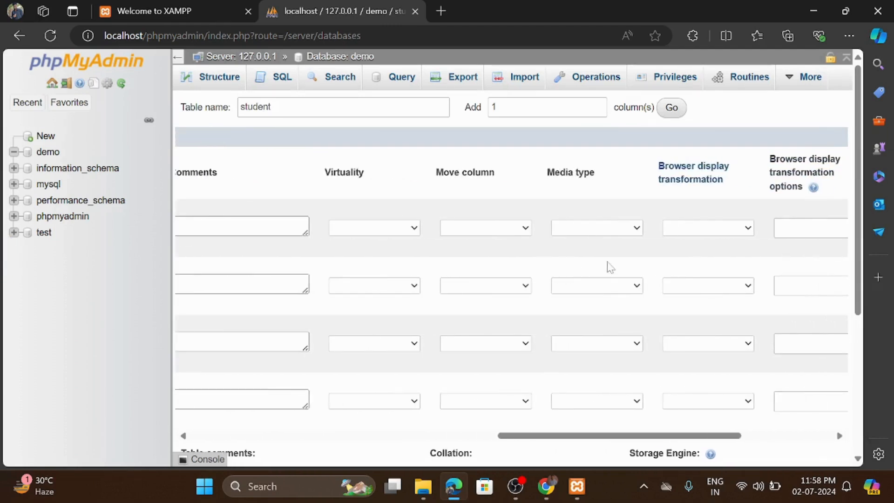
pyautogui.hscroll(-8, 609, 264)
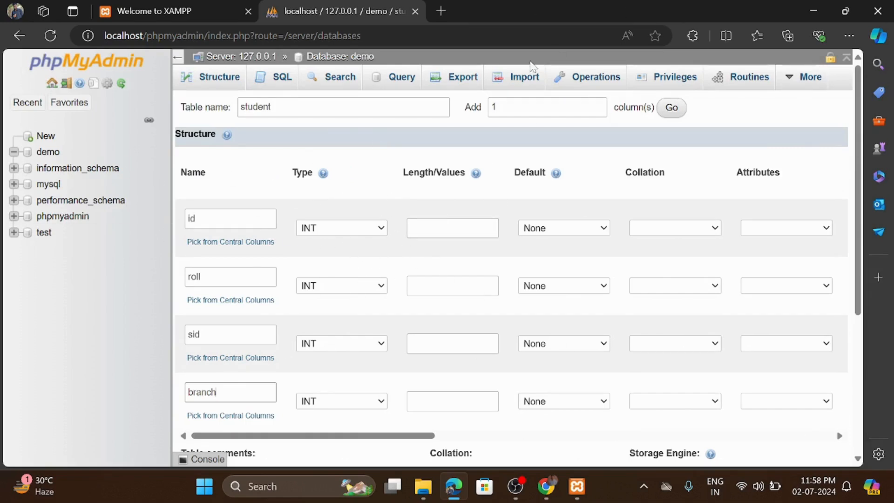
pyautogui.scroll(-5, 436, 235)
pyautogui.scroll(5, 436, 235)
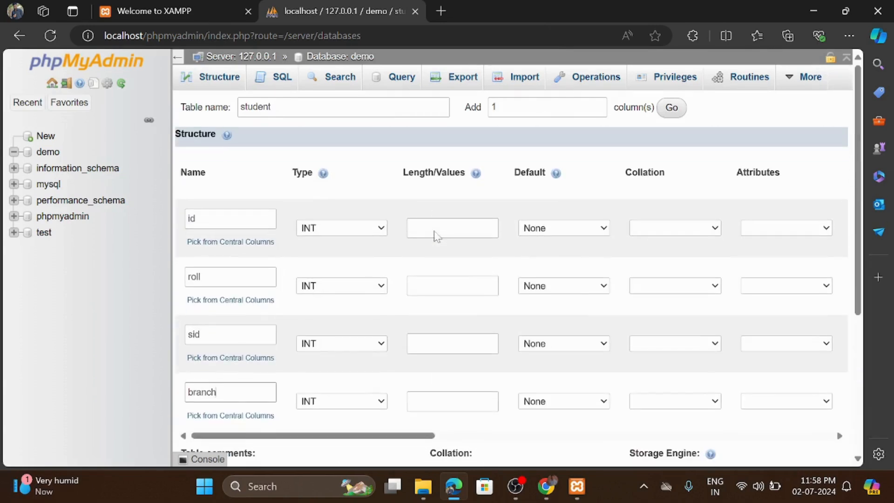
# Switch to Chrome, look over the XAMPP download page and minimize the browser window.
pyautogui.click(547, 486)
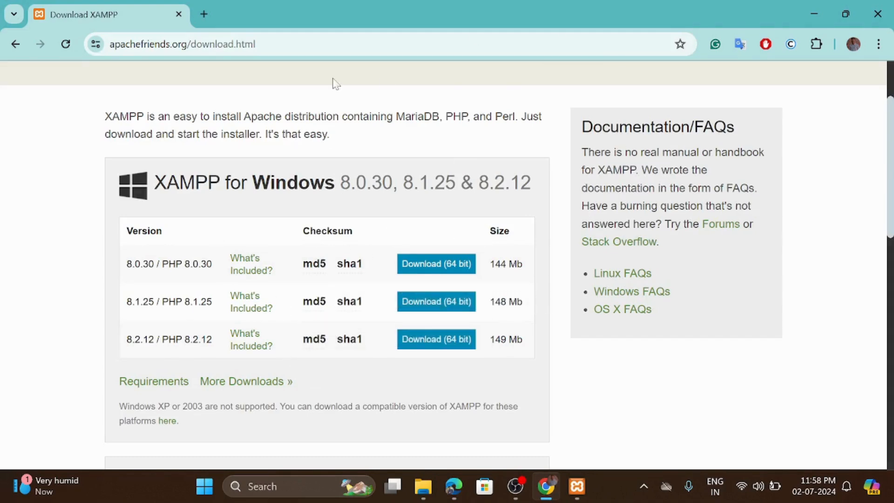
pyautogui.scroll(-5, 448, 200)
pyautogui.scroll(7, 450, 198)
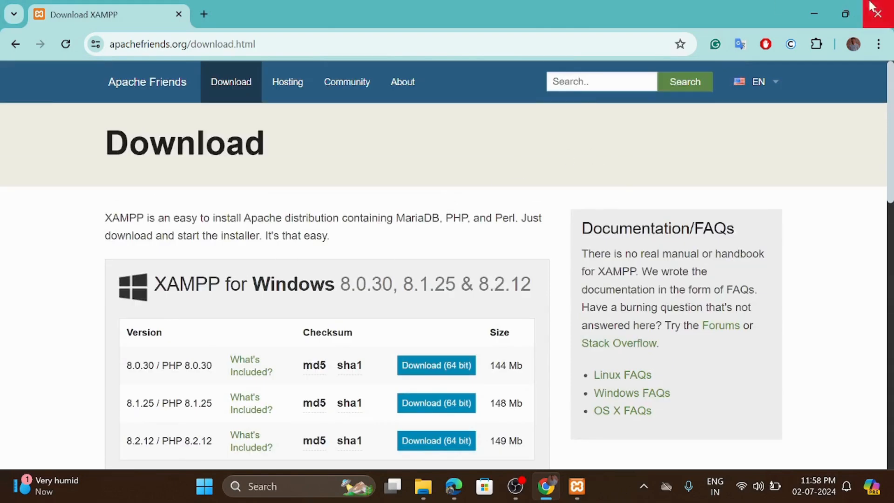
pyautogui.click(815, 8)
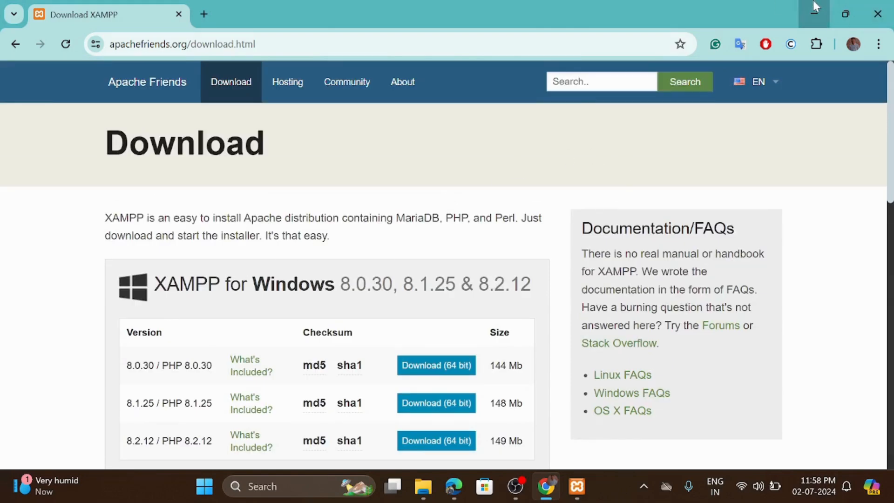
# Switch to File Explorer and open the htdocs folder inside C:\xampp.
pyautogui.click(423, 486)
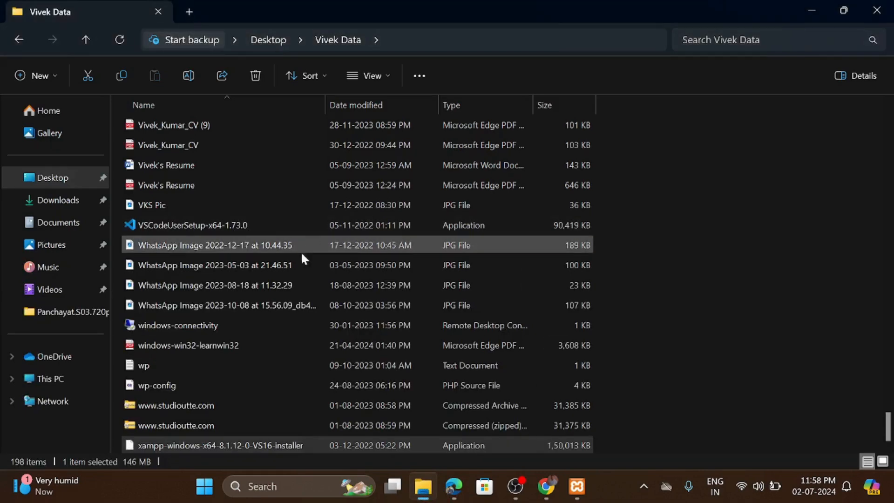
pyautogui.scroll(10, 311, 367)
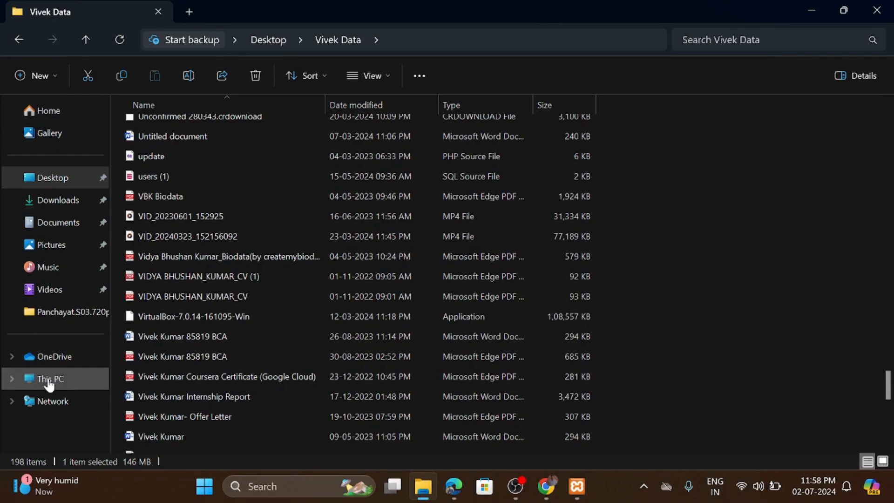
pyautogui.click(30, 377)
pyautogui.doubleClick(217, 148)
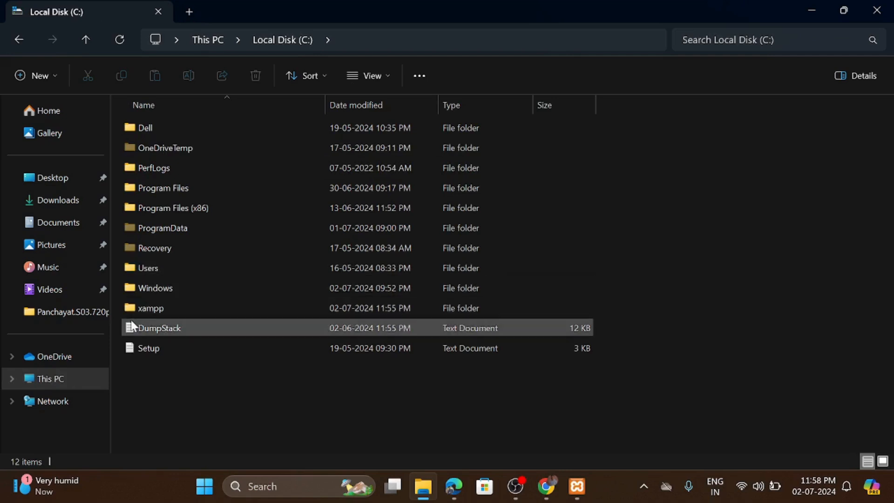
pyautogui.doubleClick(173, 307)
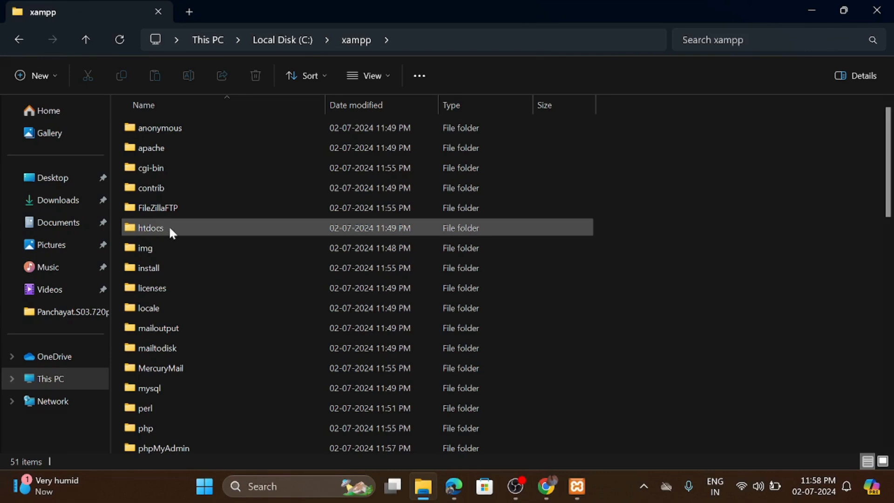
pyautogui.doubleClick(219, 228)
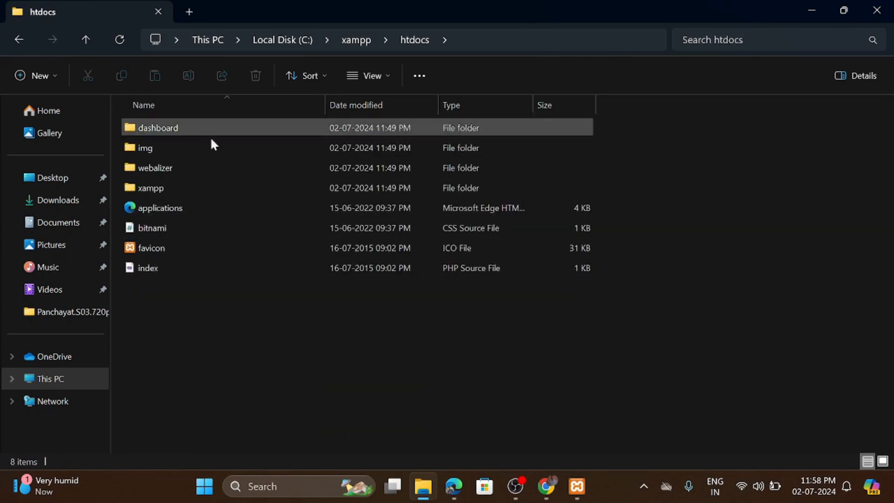
# Create a folder named demo in htdocs and open it.
pyautogui.rightClick(235, 326)
pyautogui.moveTo(384, 265)
pyautogui.click(454, 269)
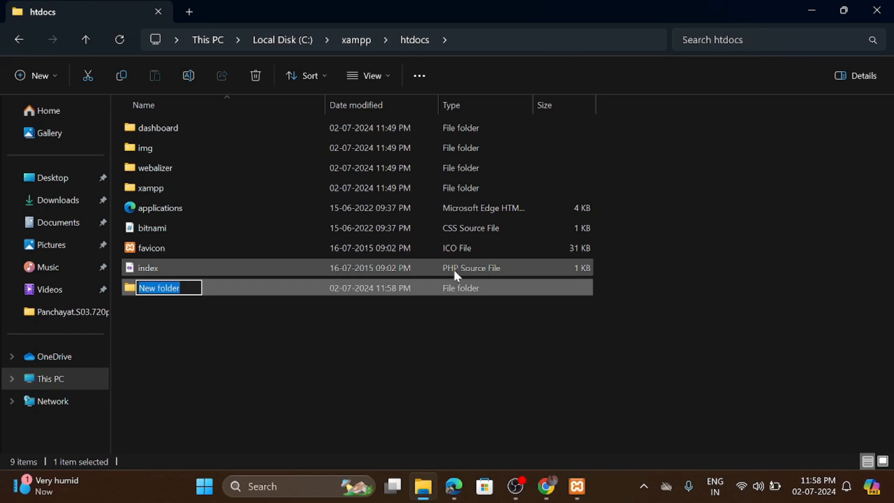
pyautogui.write('demo')
pyautogui.click(242, 321)
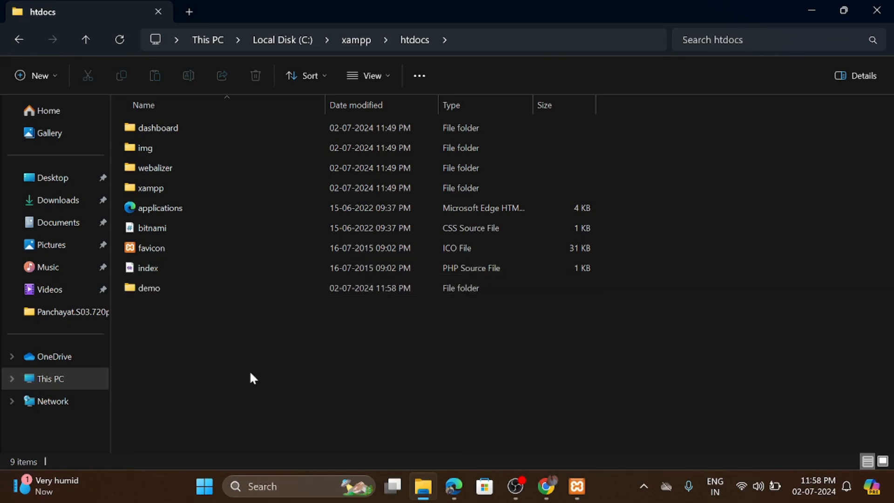
pyautogui.doubleClick(209, 292)
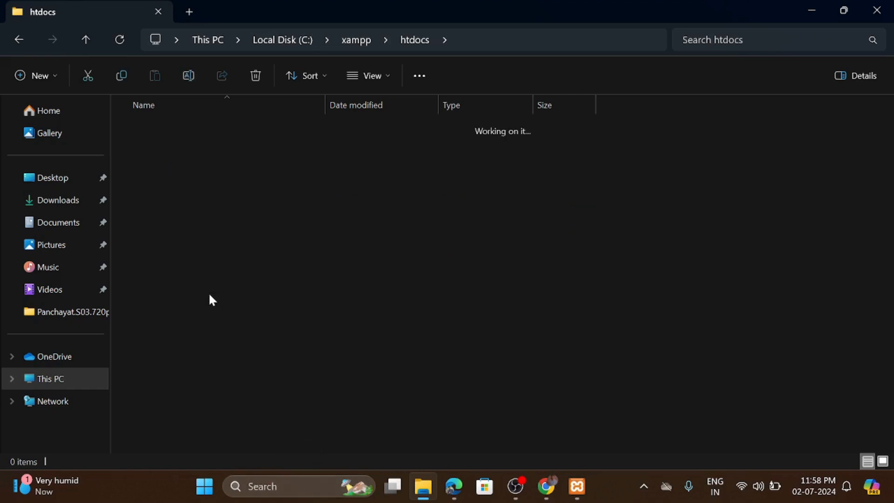
pyautogui.rightClick(352, 245)
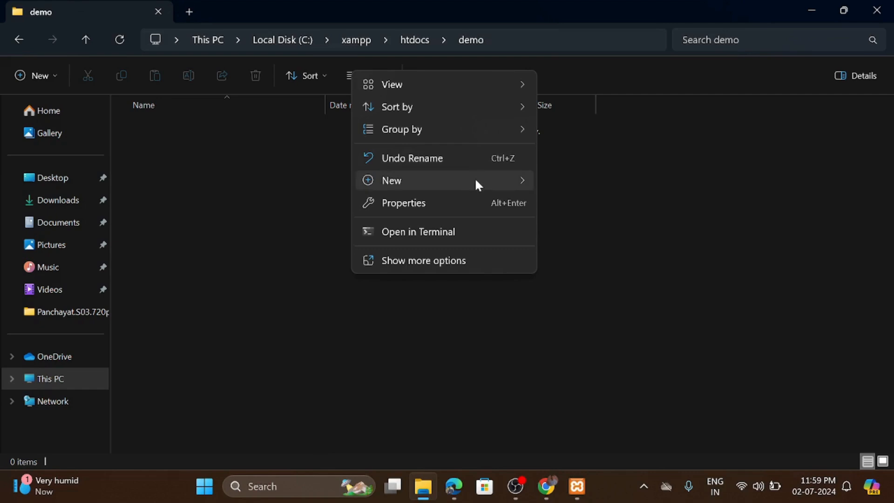
pyautogui.moveTo(475, 178)
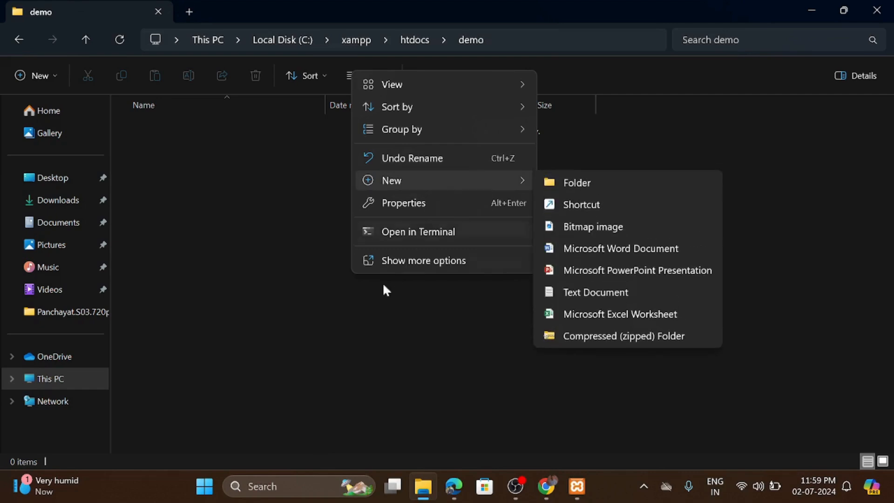
pyautogui.click(366, 334)
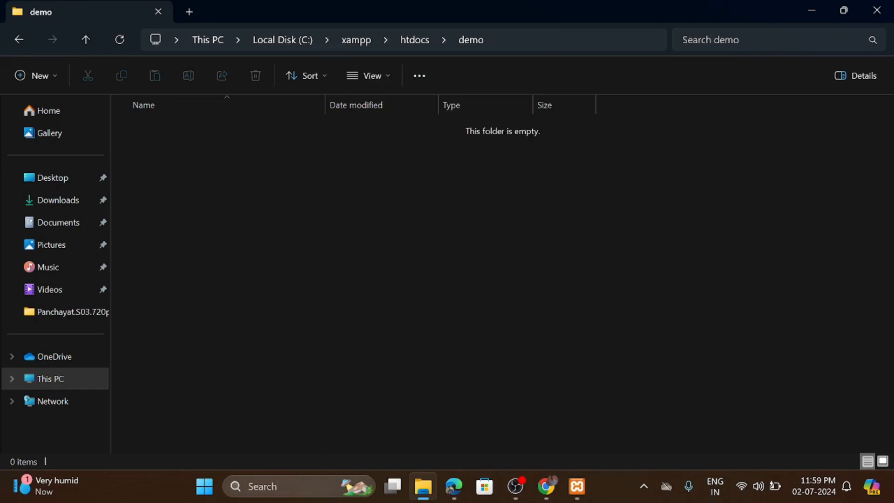
# Find and launch Visual Studio Code through the Windows search.
pyautogui.click(315, 490)
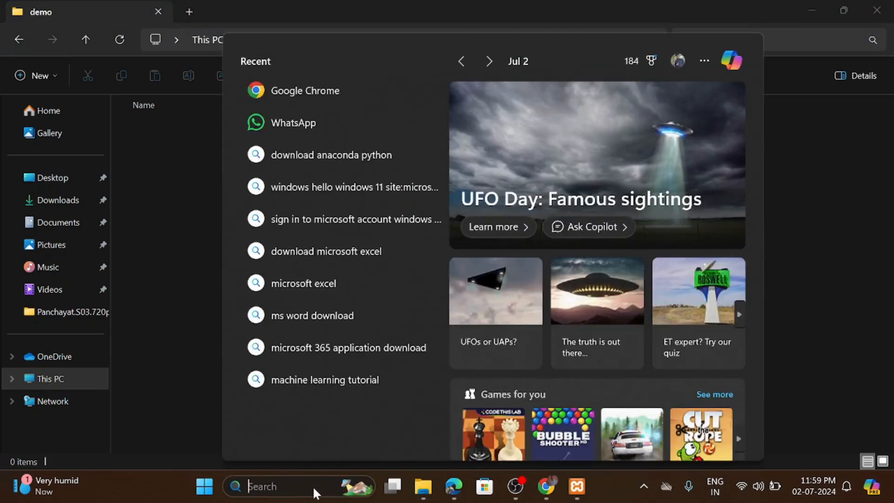
pyautogui.write('vsc')
pyautogui.press('Return')
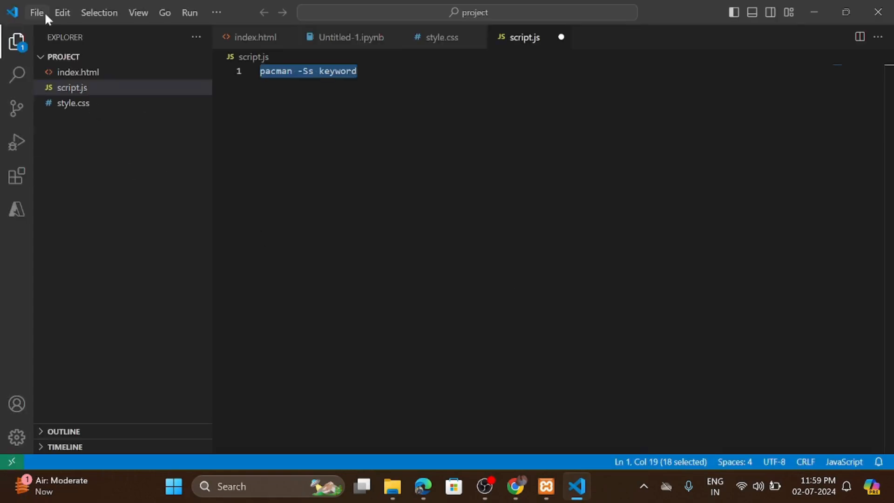
# Open the folder C:\xampp\htdocs\demo in the editor, discarding the unsaved changes and trusting the folder's authors.
pyautogui.click(44, 12)
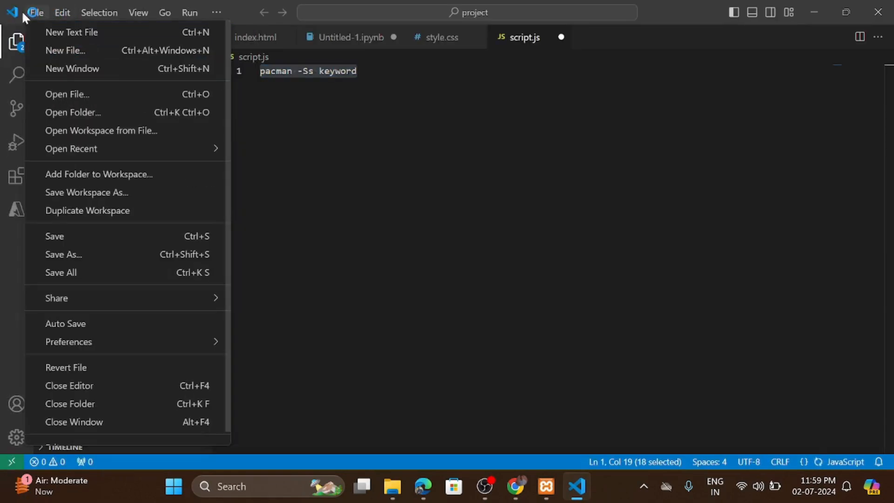
pyautogui.click(87, 116)
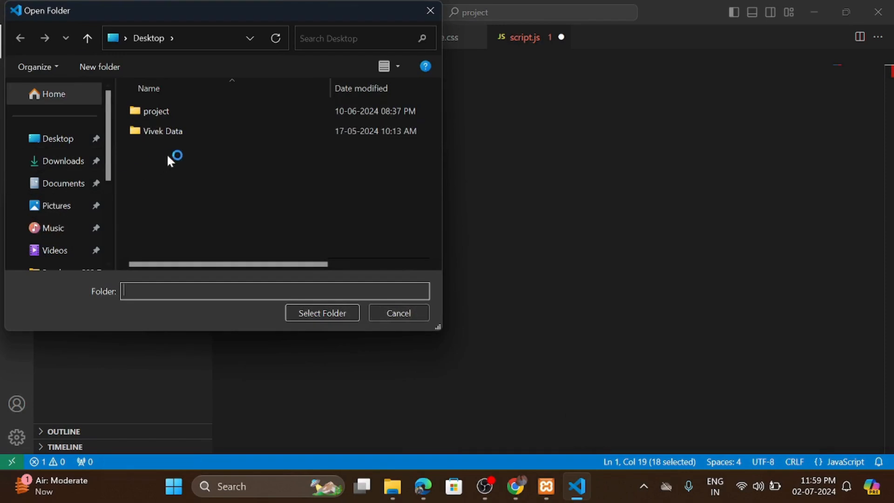
pyautogui.scroll(-3, 70, 198)
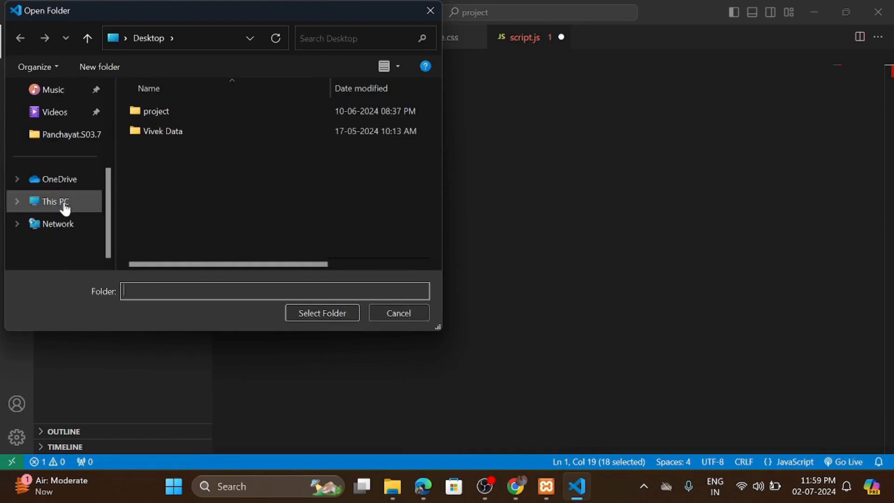
pyautogui.click(65, 205)
pyautogui.doubleClick(213, 117)
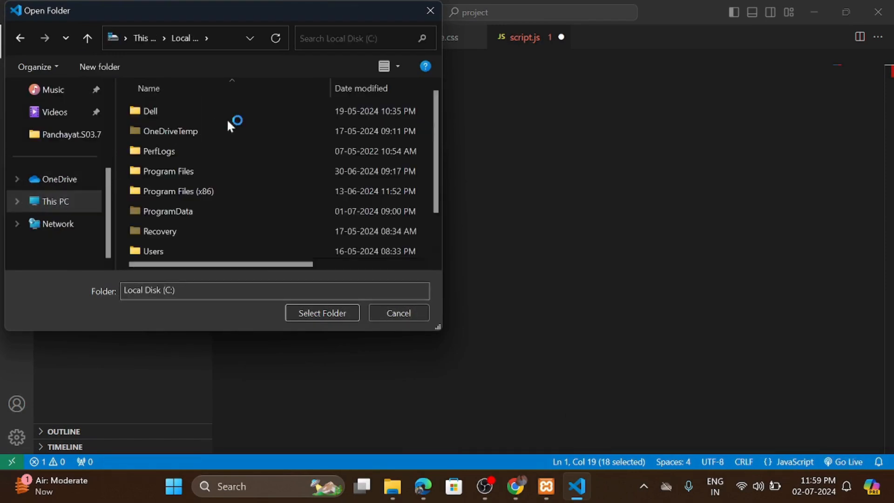
pyautogui.scroll(-1, 159, 240)
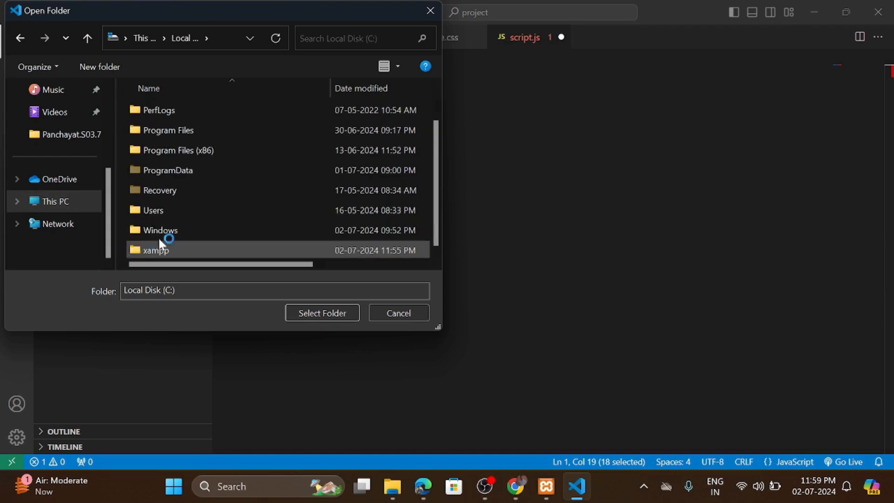
pyautogui.doubleClick(186, 251)
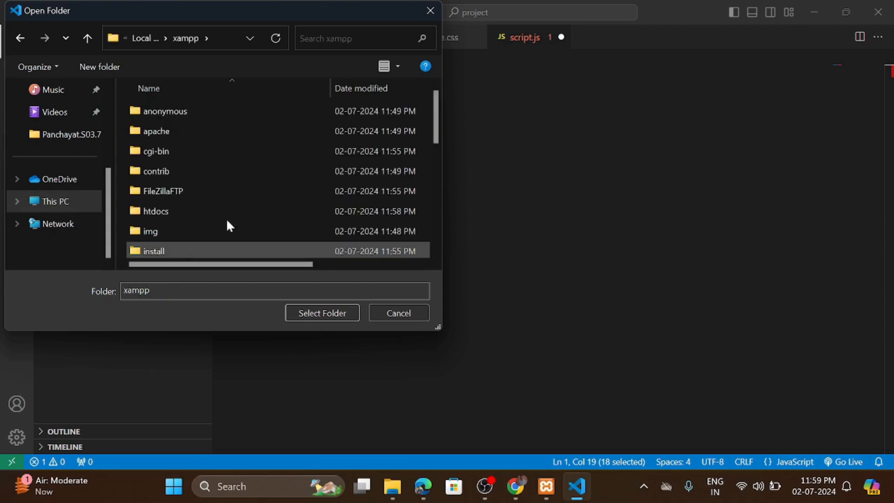
pyautogui.doubleClick(169, 211)
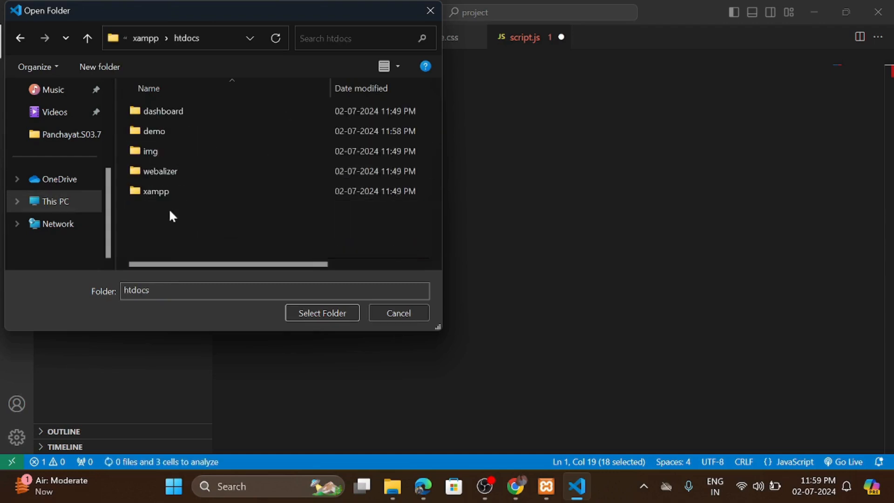
pyautogui.doubleClick(161, 131)
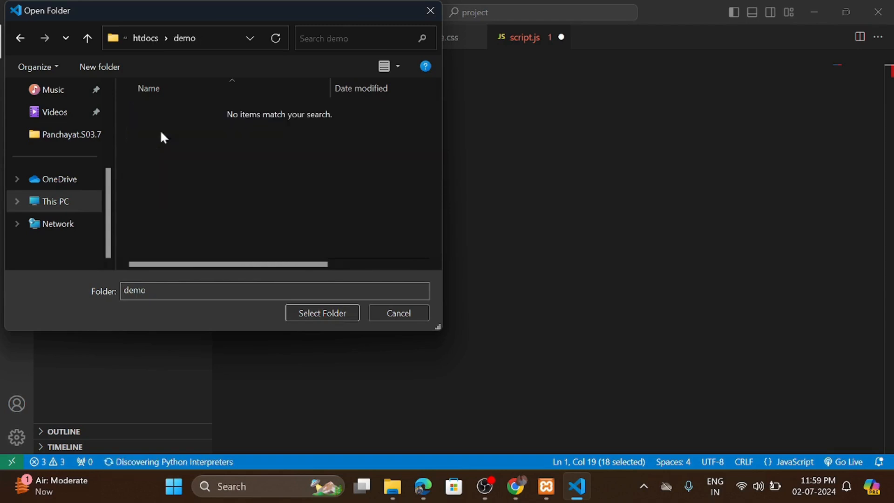
pyautogui.click(320, 316)
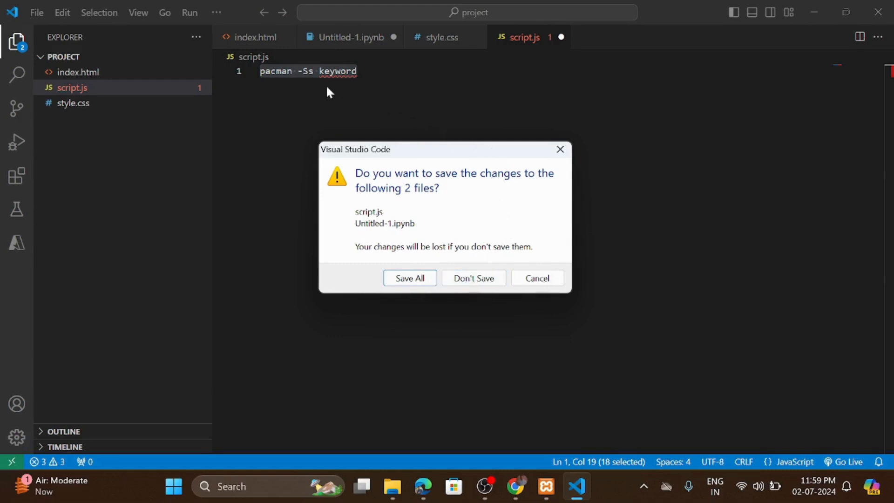
pyautogui.click(469, 281)
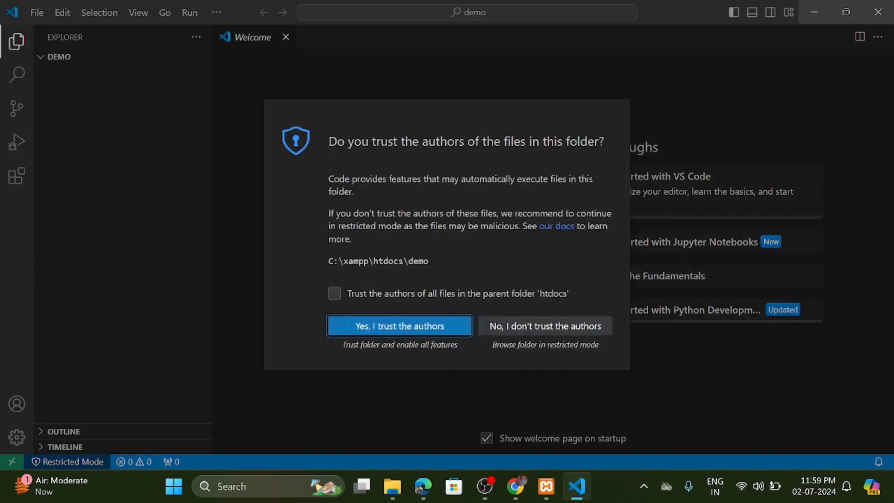
pyautogui.click(415, 326)
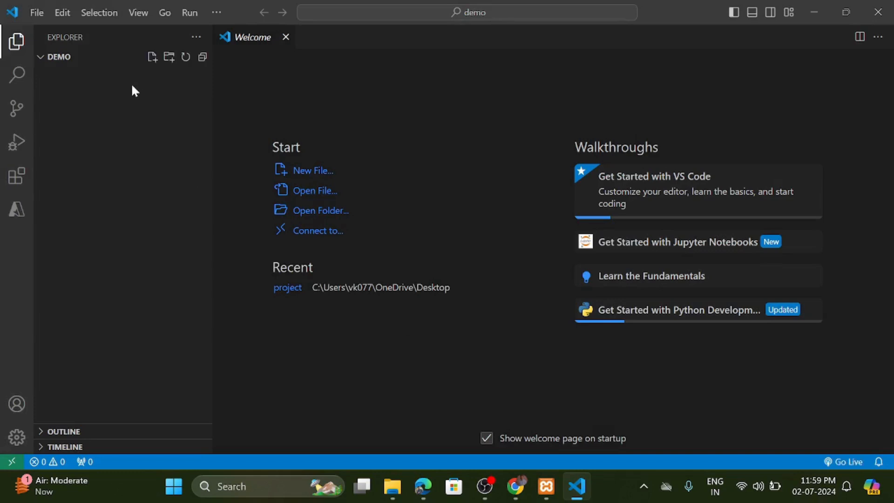
# Create a file named index.php in the demo folder and close the Welcome page.
pyautogui.click(148, 57)
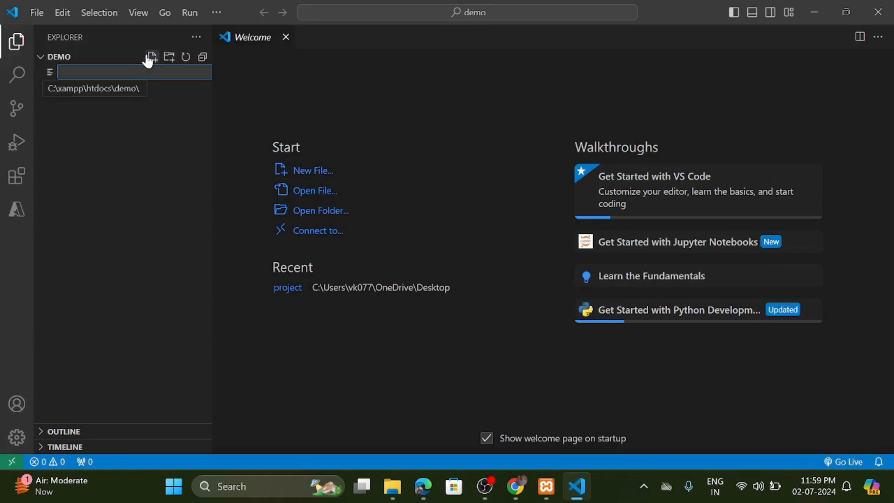
pyautogui.write('in')
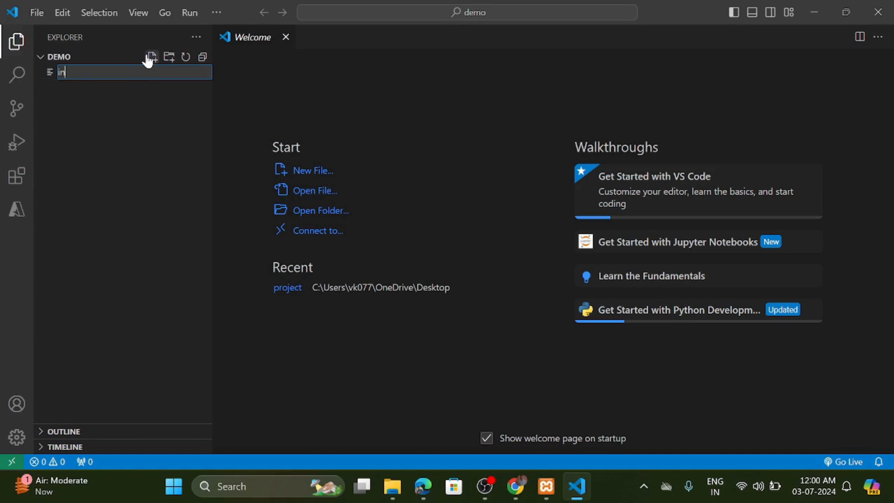
pyautogui.write('dex.php')
pyautogui.click(286, 37)
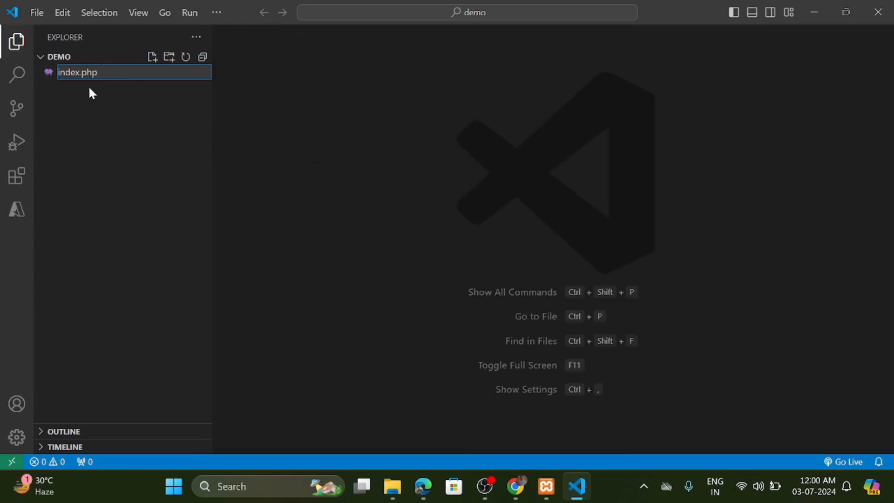
pyautogui.click(124, 101)
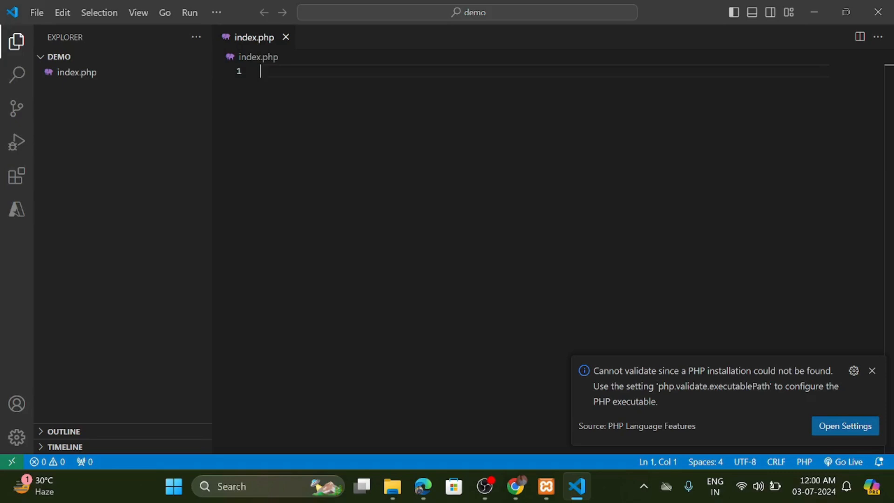
# Add the PHP opening tag <?php and the closing tag ?> on separate lines of index.php.
pyautogui.write('<?')
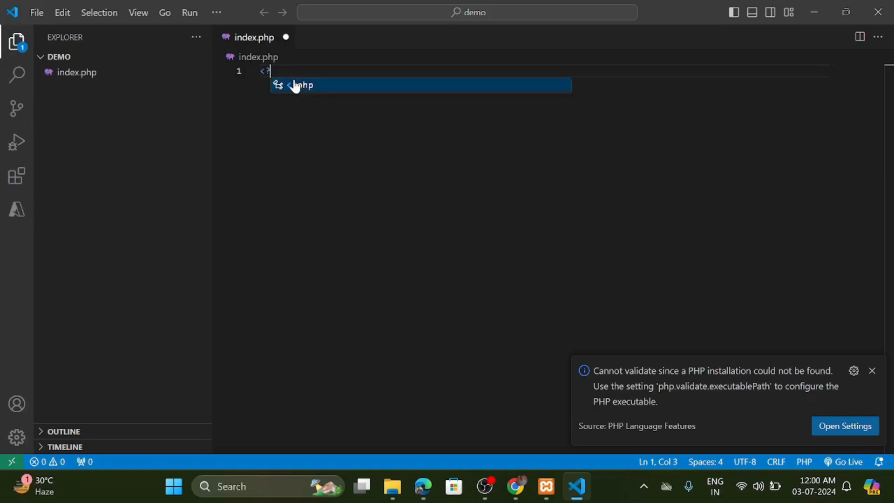
pyautogui.press('Return')
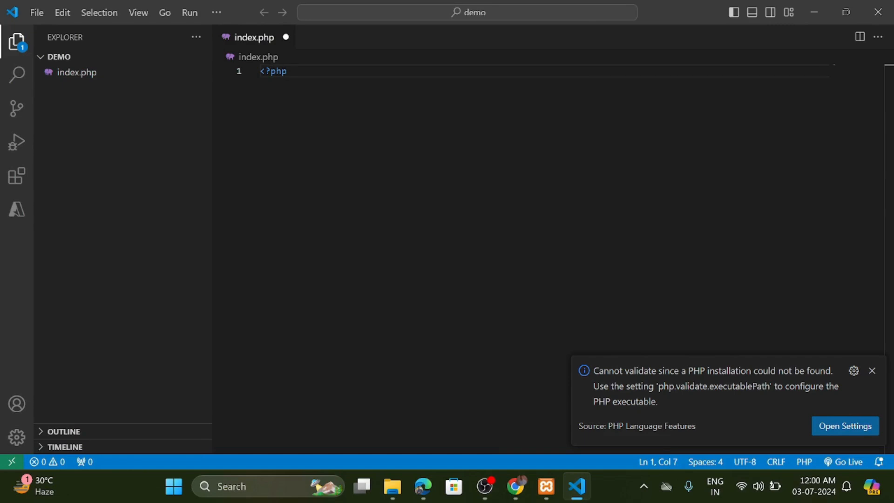
pyautogui.press('Return')
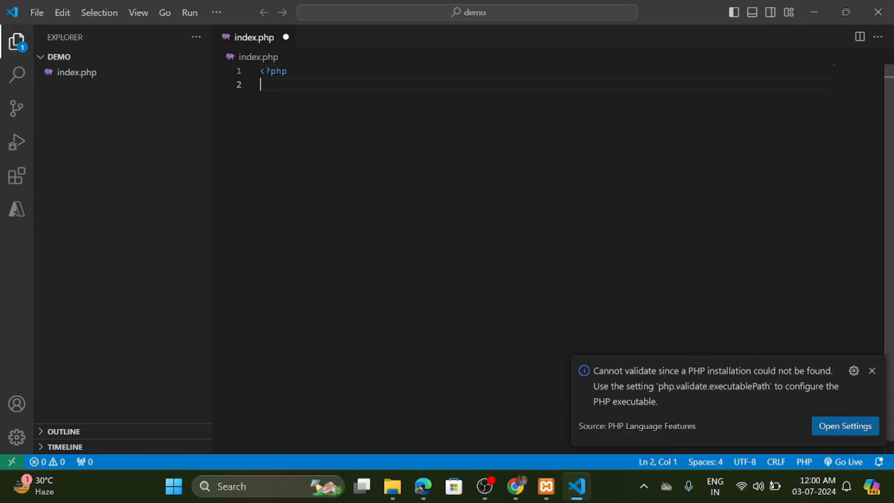
pyautogui.write('?>')
# Insert the line echo('hello world') between the PHP tags and save index.php.
pyautogui.click(293, 71)
pyautogui.press('Return')
pyautogui.write('ech')
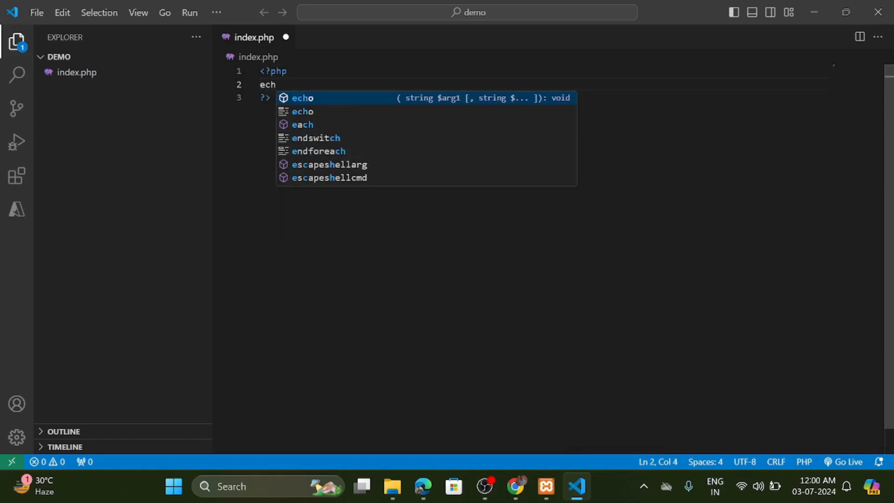
pyautogui.press('Return')
pyautogui.write('()')
pyautogui.press('Left')
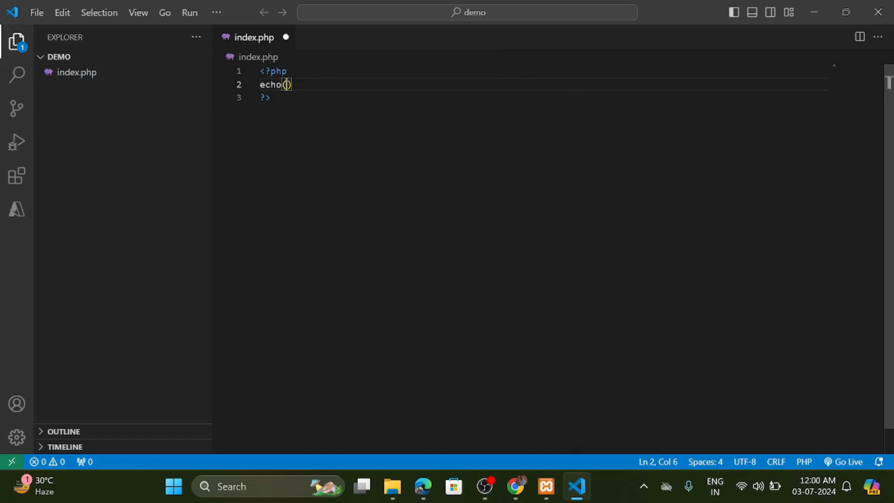
pyautogui.write("'hello world")
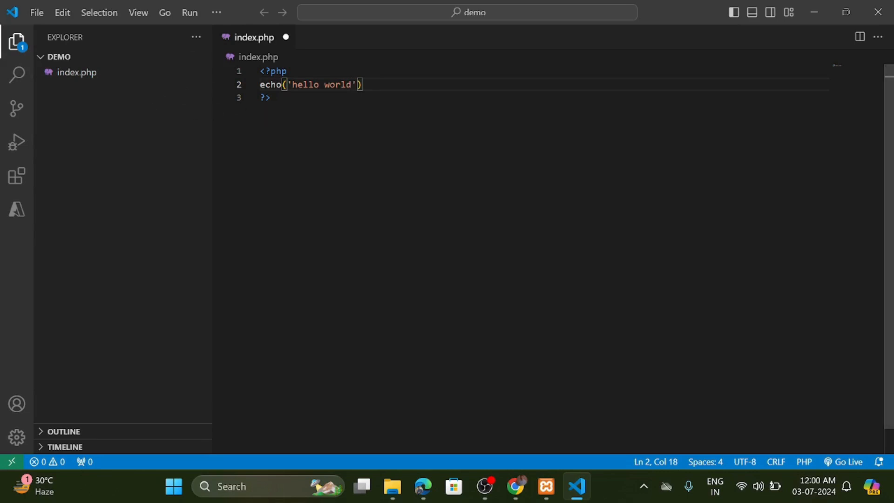
pyautogui.click(35, 14)
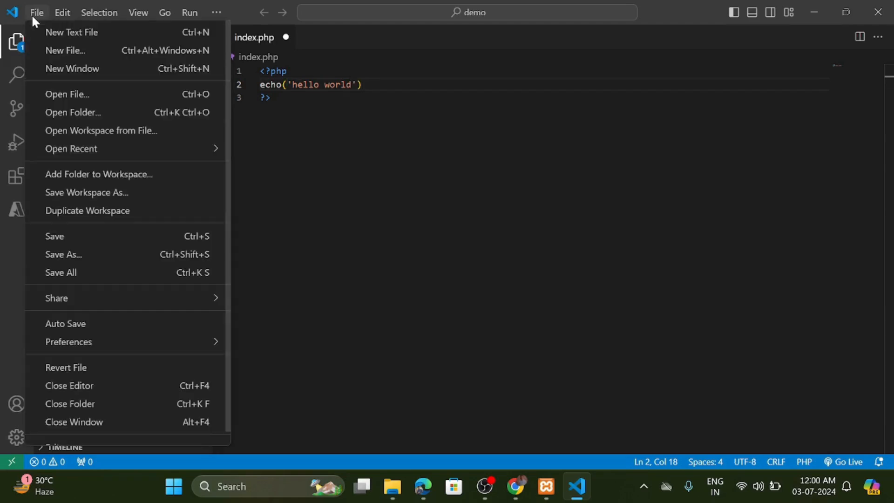
pyautogui.click(68, 236)
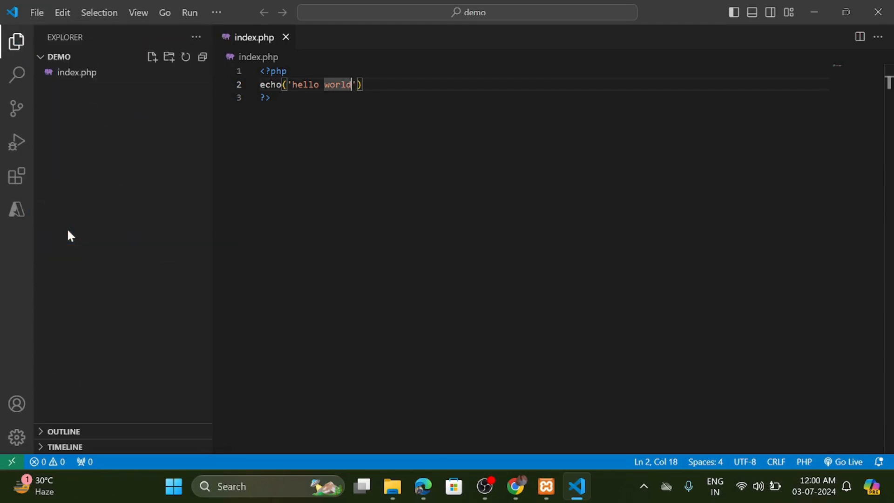
# Switch to Chrome and load localhost/demo/index.php in a new tab.
pyautogui.click(515, 487)
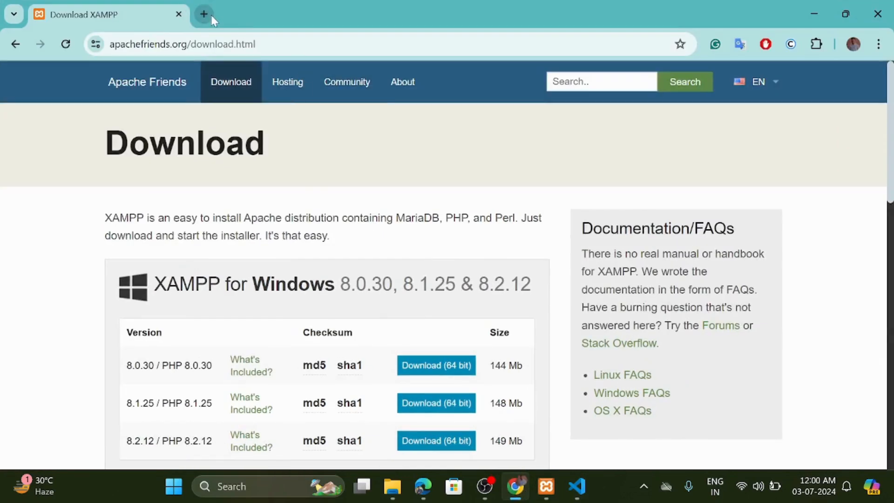
pyautogui.click(204, 14)
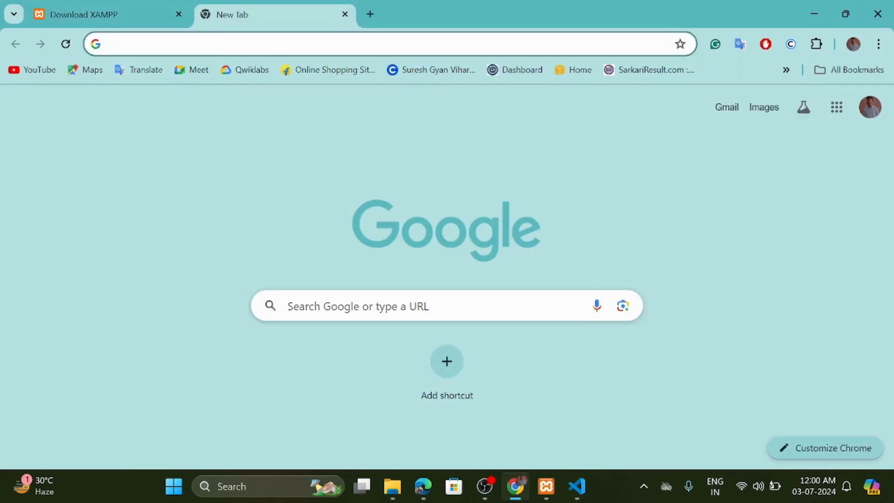
pyautogui.click(107, 14)
pyautogui.click(278, 21)
pyautogui.write('localhost/loginsystem/signup.php')
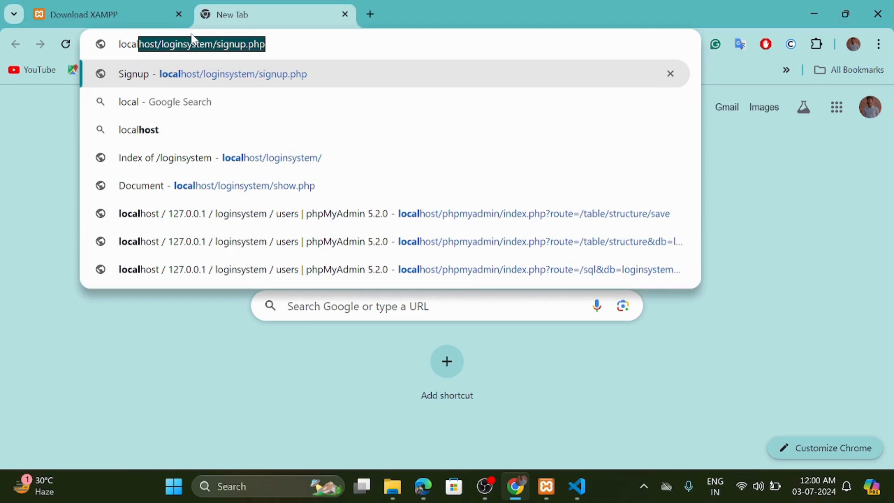
pyautogui.press('Right')
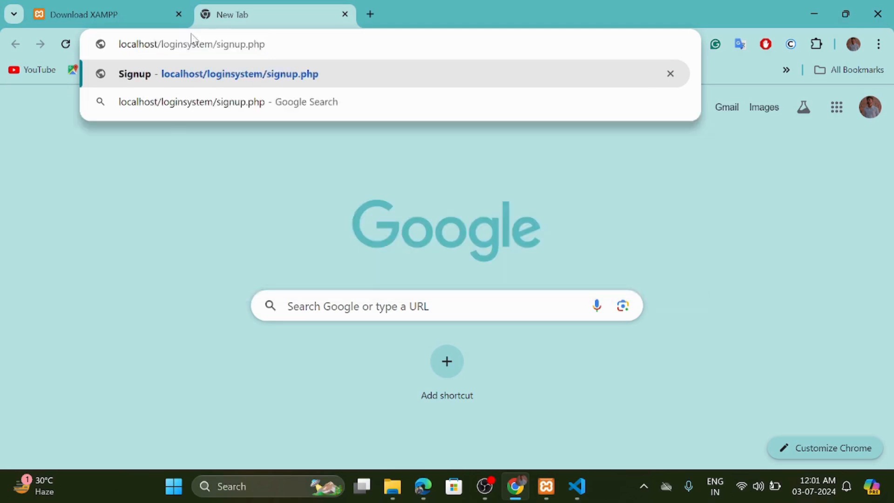
pyautogui.press('BackSpace')
pyautogui.press('BackSpace')
pyautogui.press('BackSpace')
pyautogui.press('BackSpace')
pyautogui.press('BackSpace')
pyautogui.press('BackSpace')
pyautogui.press('BackSpace')
pyautogui.press('BackSpace')
pyautogui.press('BackSpace')
pyautogui.press('BackSpace')
pyautogui.press('BackSpace')
pyautogui.press('BackSpace')
pyautogui.press('BackSpace')
pyautogui.press('BackSpace')
pyautogui.press('BackSpace')
pyautogui.press('BackSpace')
pyautogui.press('BackSpace')
pyautogui.press('BackSpace')
pyautogui.press('BackSpace')
pyautogui.press('BackSpace')
pyautogui.press('BackSpace')
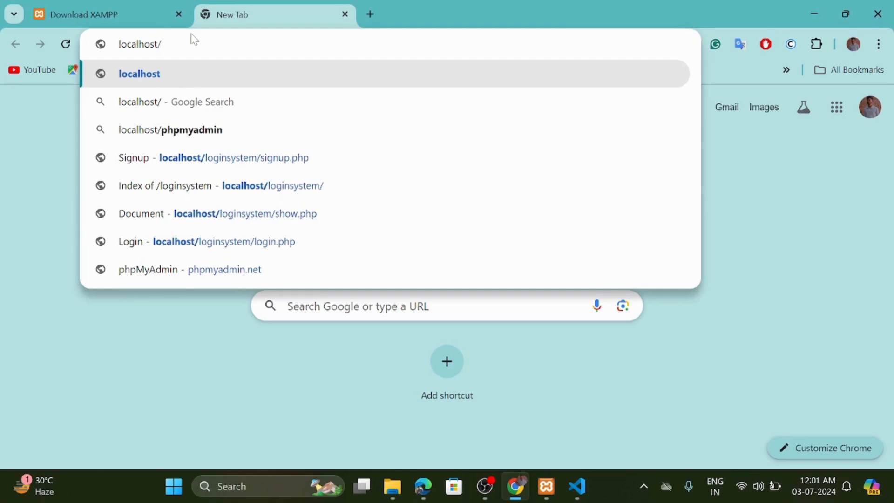
pyautogui.write('demo')
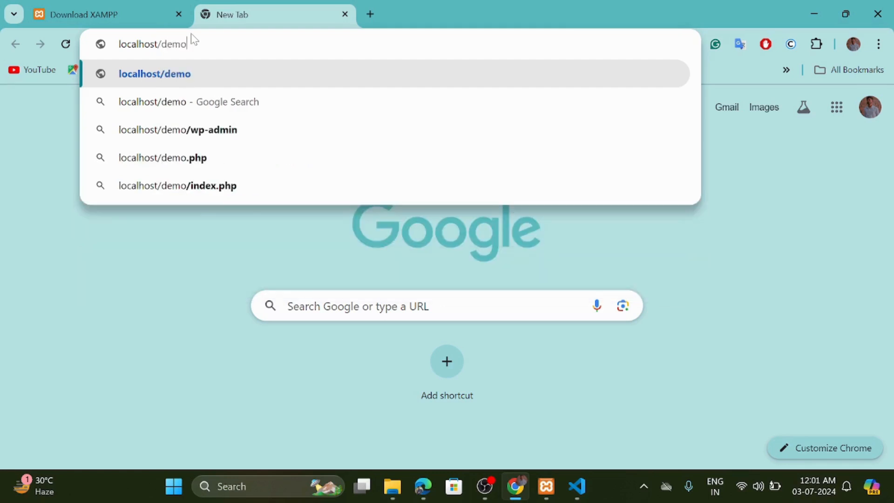
pyautogui.write('/')
pyautogui.write('index')
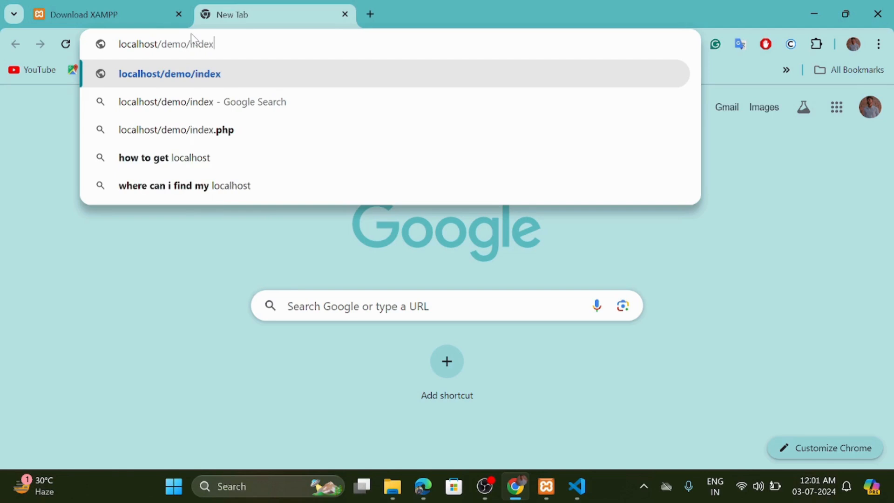
pyautogui.write('.php')
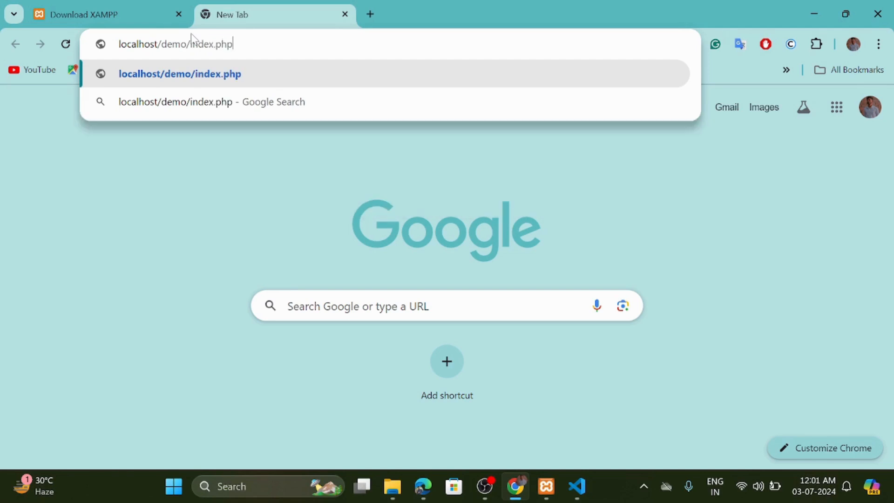
pyautogui.press('Return')
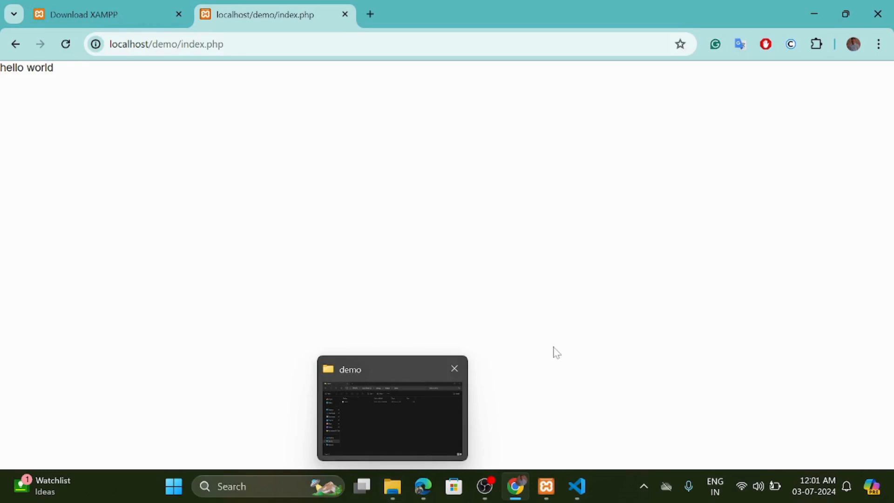
# Switch to File Explorer and go up from the demo folder to the xampp folder.
pyautogui.click(396, 488)
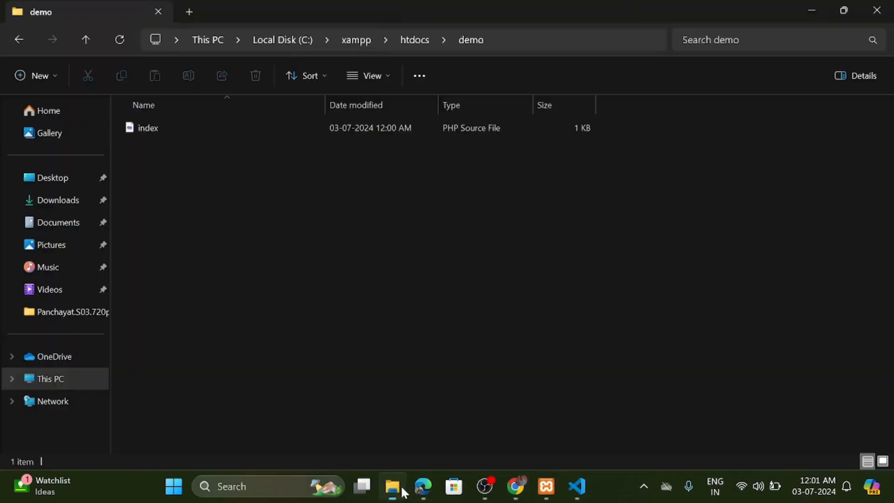
pyautogui.click(85, 41)
pyautogui.click(86, 41)
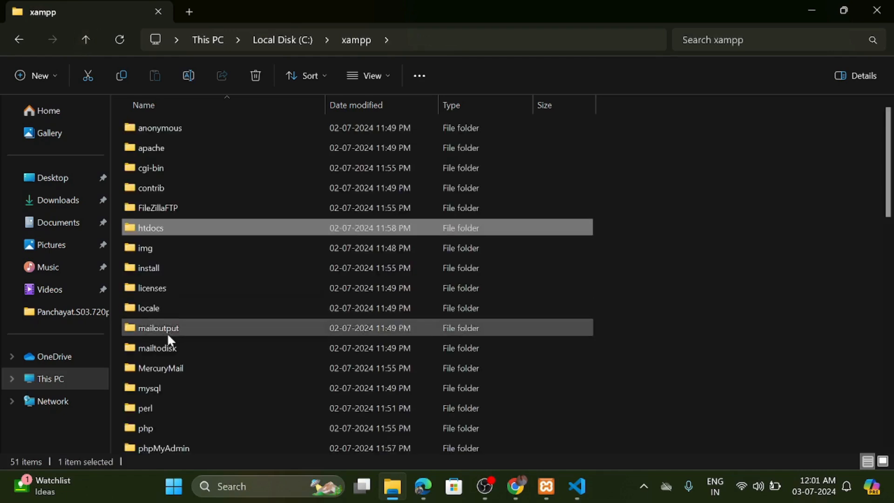
pyautogui.click(642, 250)
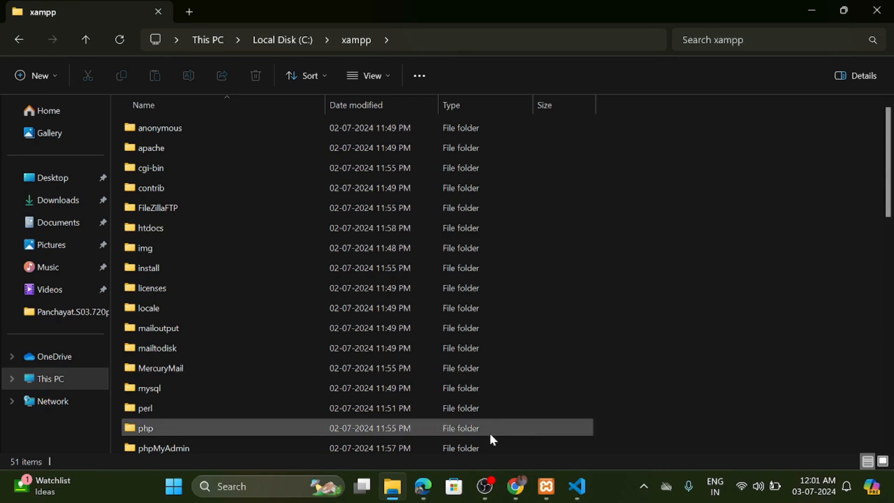
# Switch to the XAMPP Control Panel to check the Apache and MySQL modules, and minimize it.
pyautogui.click(547, 487)
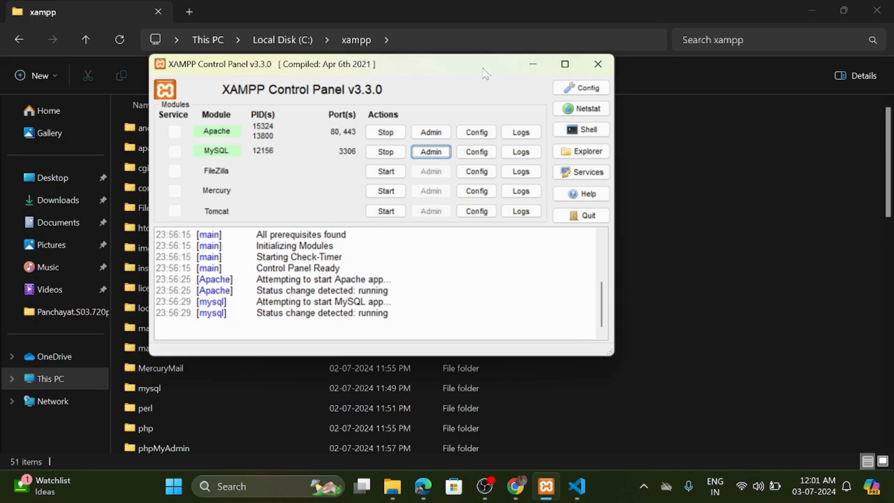
pyautogui.click(535, 65)
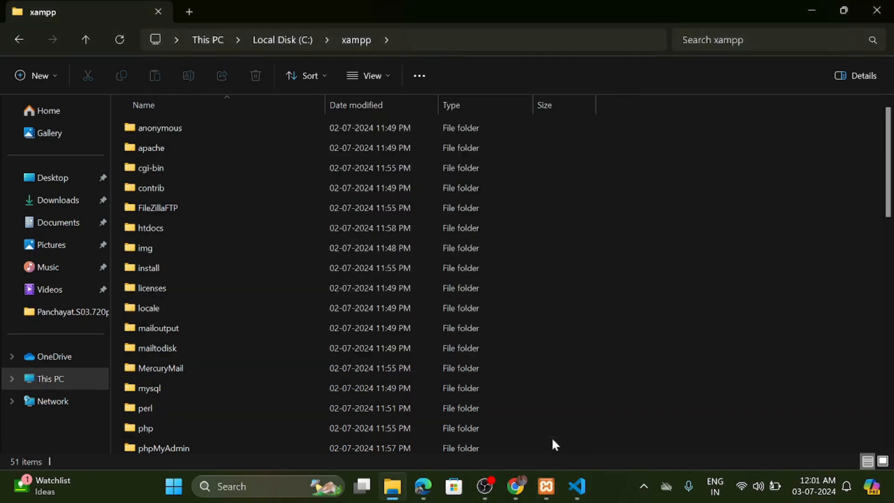
pyautogui.moveTo(547, 498)
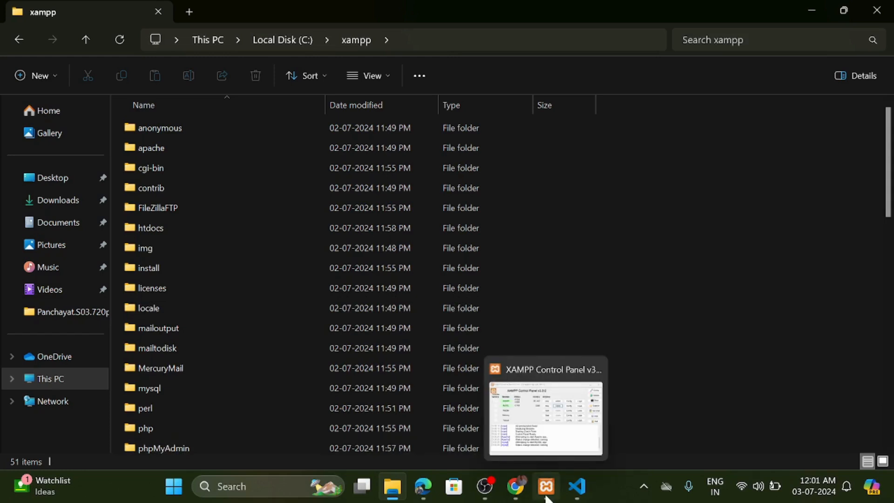
# Switch to Chrome and close the localhost/demo/index.php tab.
pyautogui.click(516, 489)
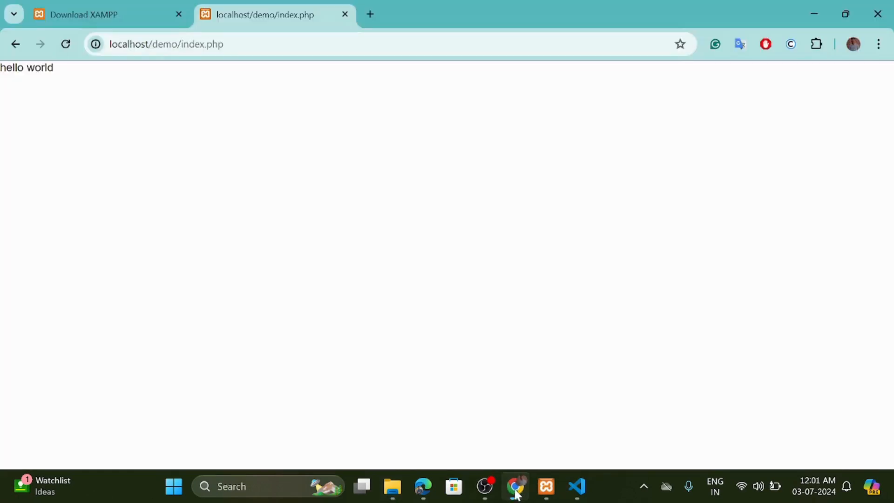
pyautogui.click(345, 14)
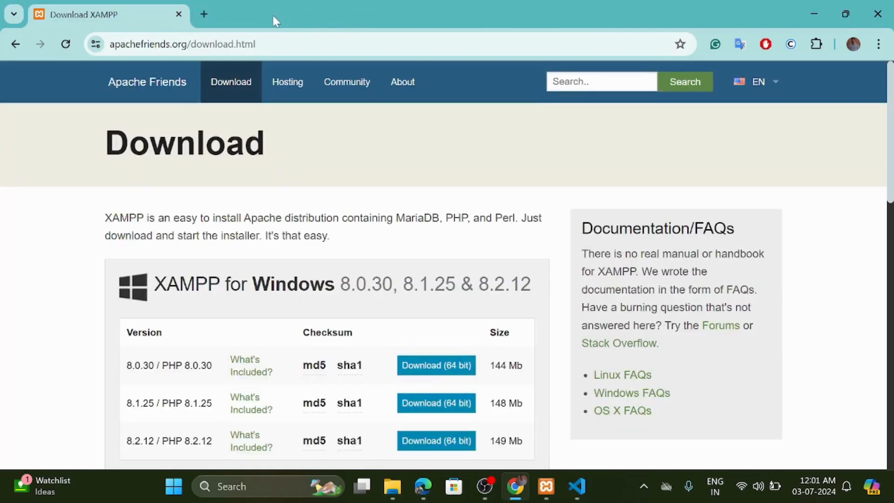